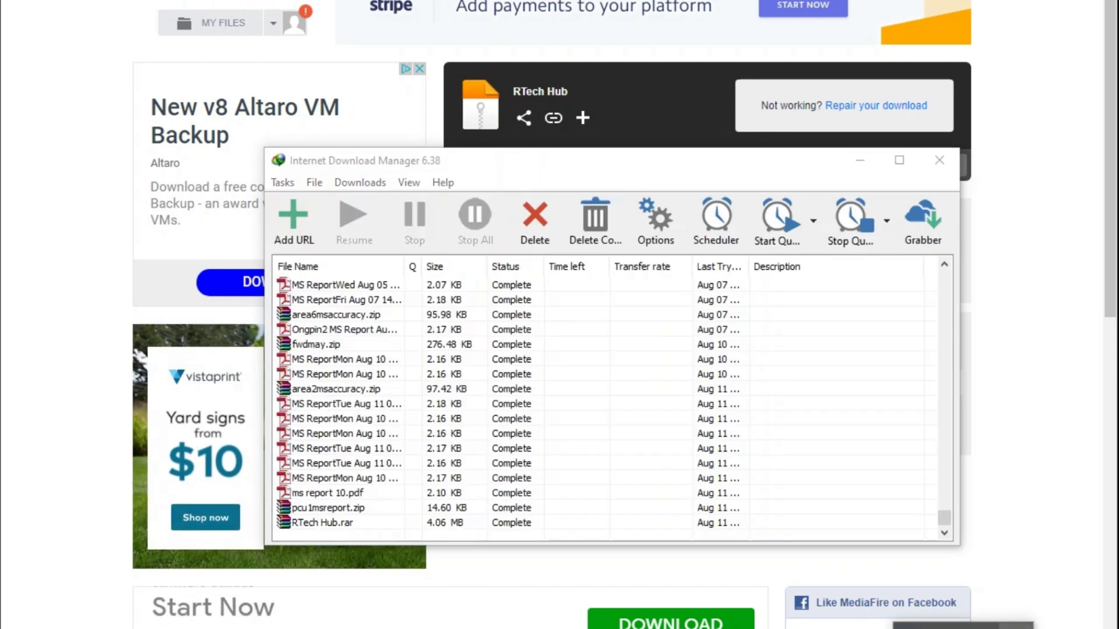
Step: Open the Downloads › Compressed folder holding RTech Hub.rar from the IDM download list
click(322, 523)
right_click(323, 522)
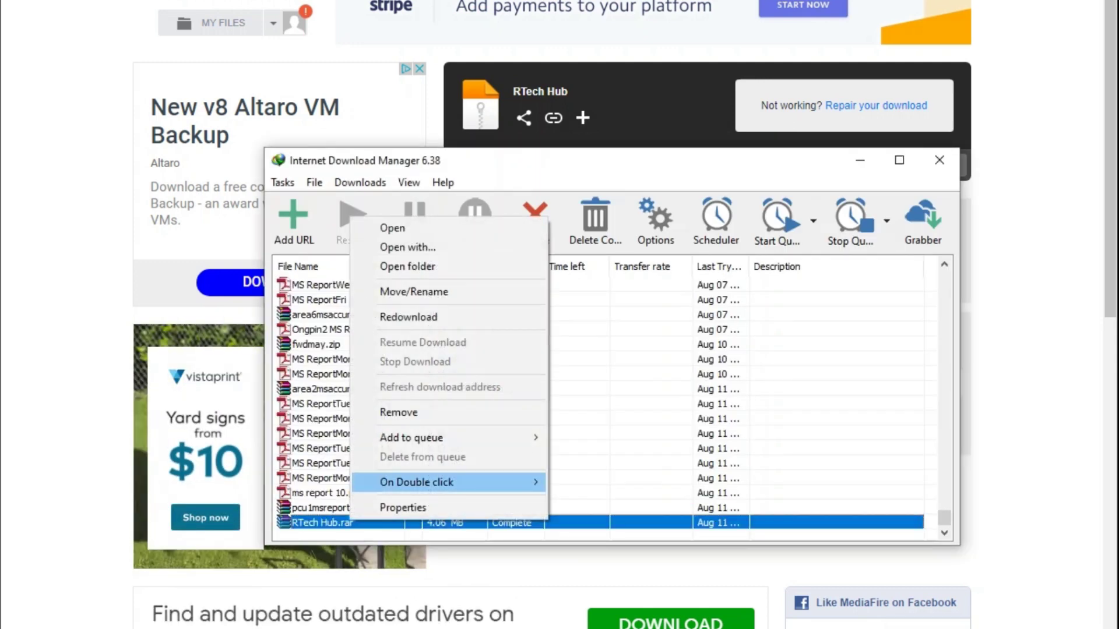
click(402, 266)
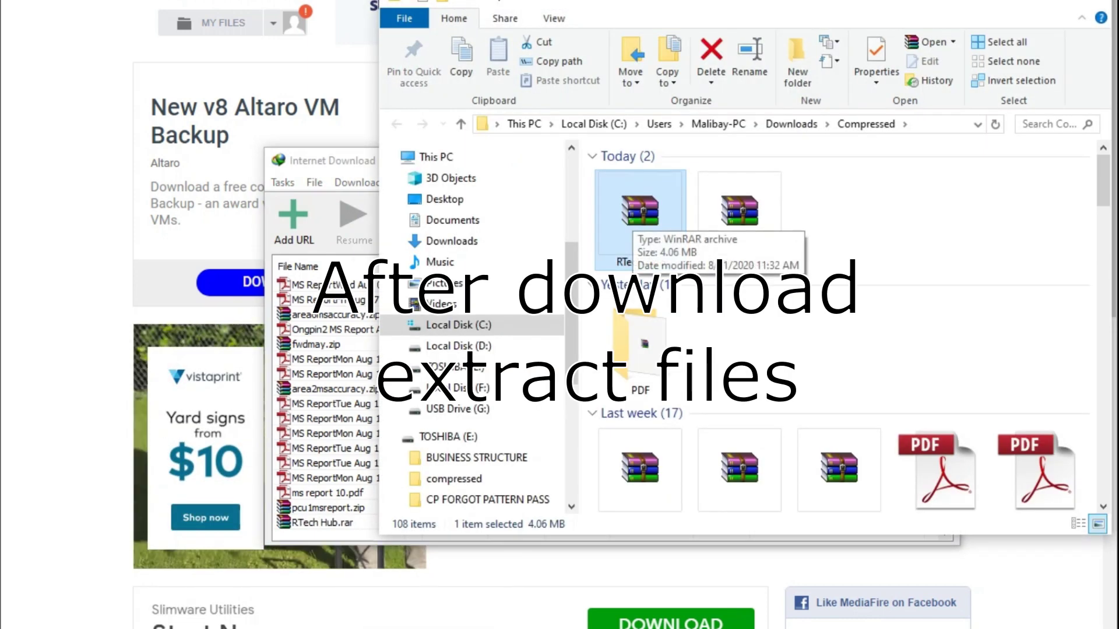
Step: Extract RTech Hub.rar to RTech Hub\ with the archive password, then open the new folder
right_click(641, 212)
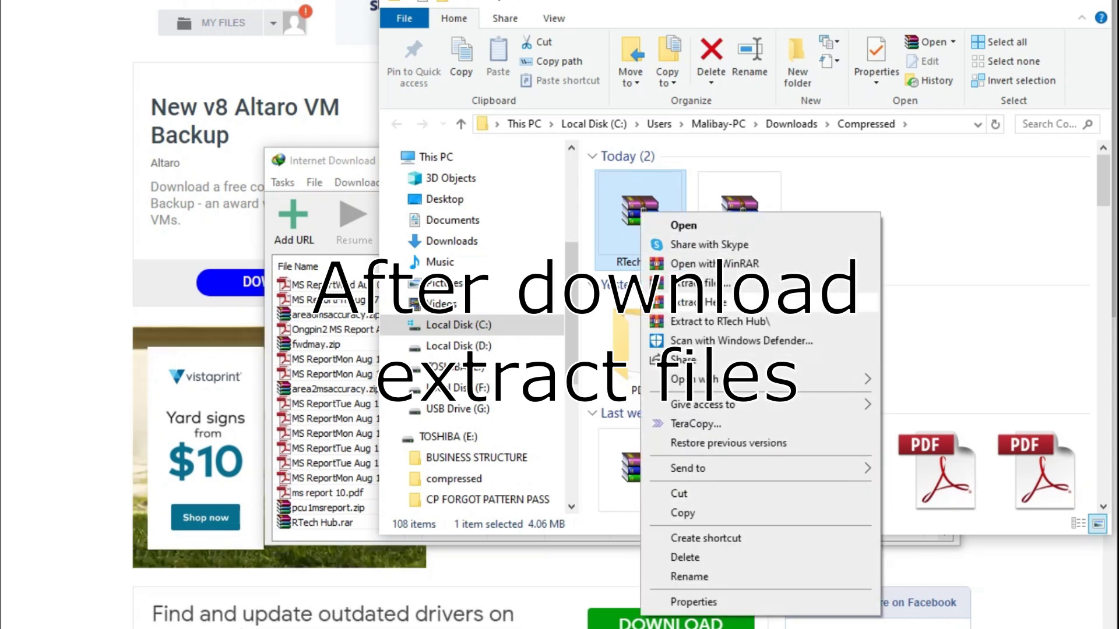
click(700, 302)
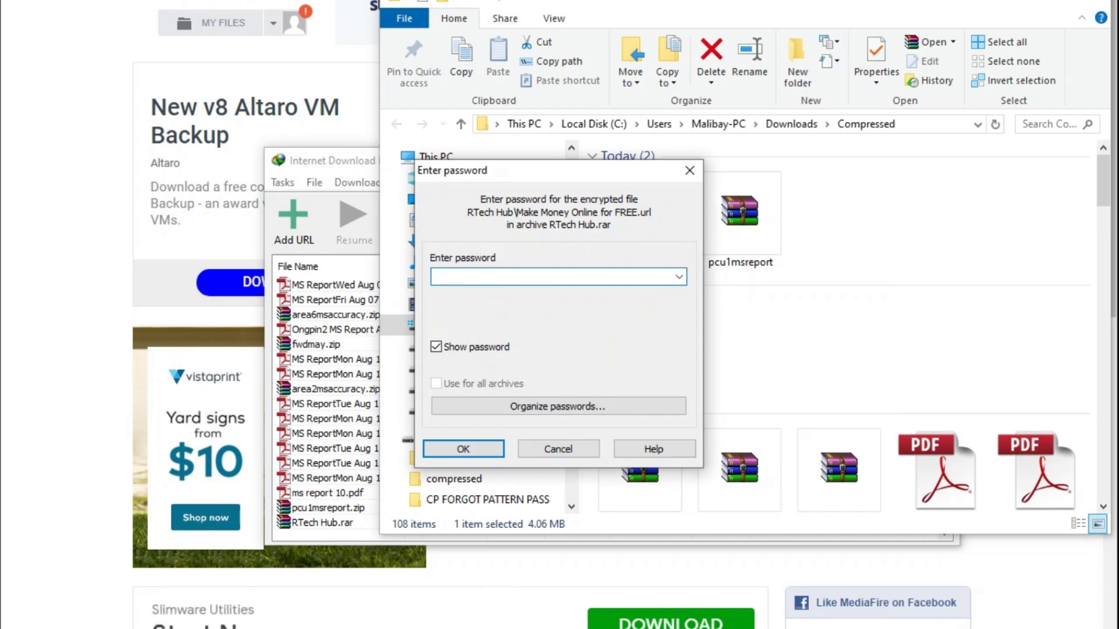
key(Caps_Lock)
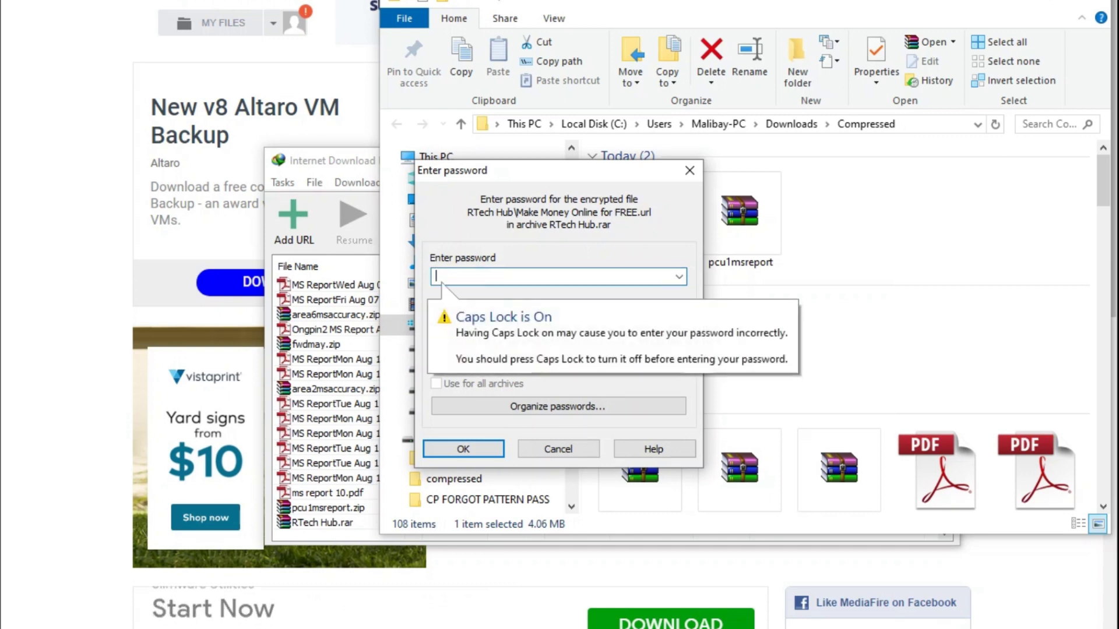
key(Caps_Lock)
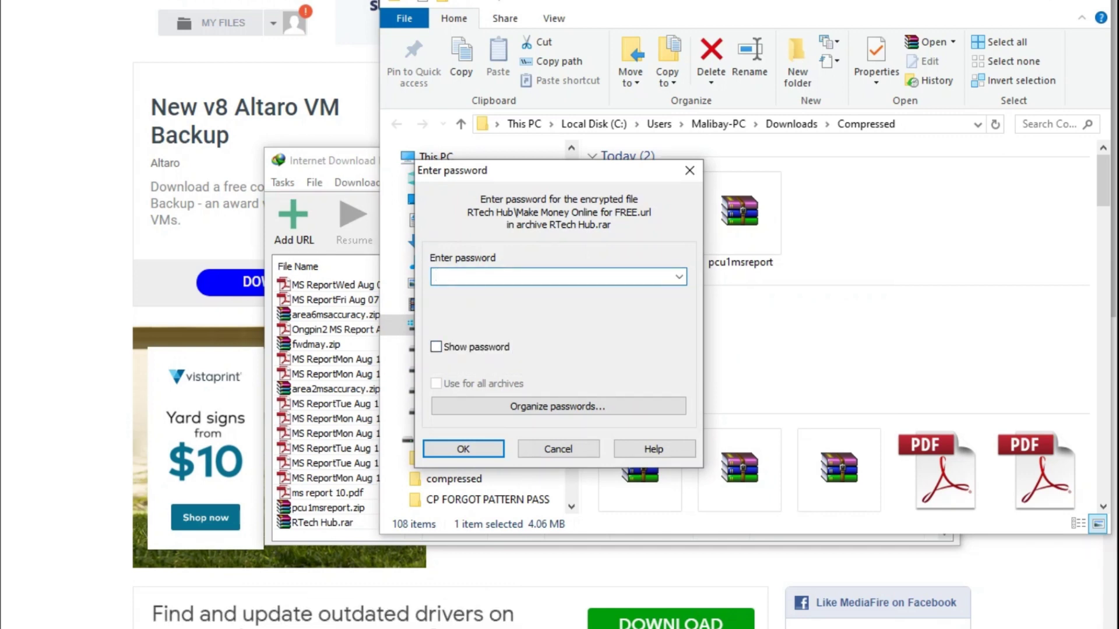
text(12345678)
key(alt+s)
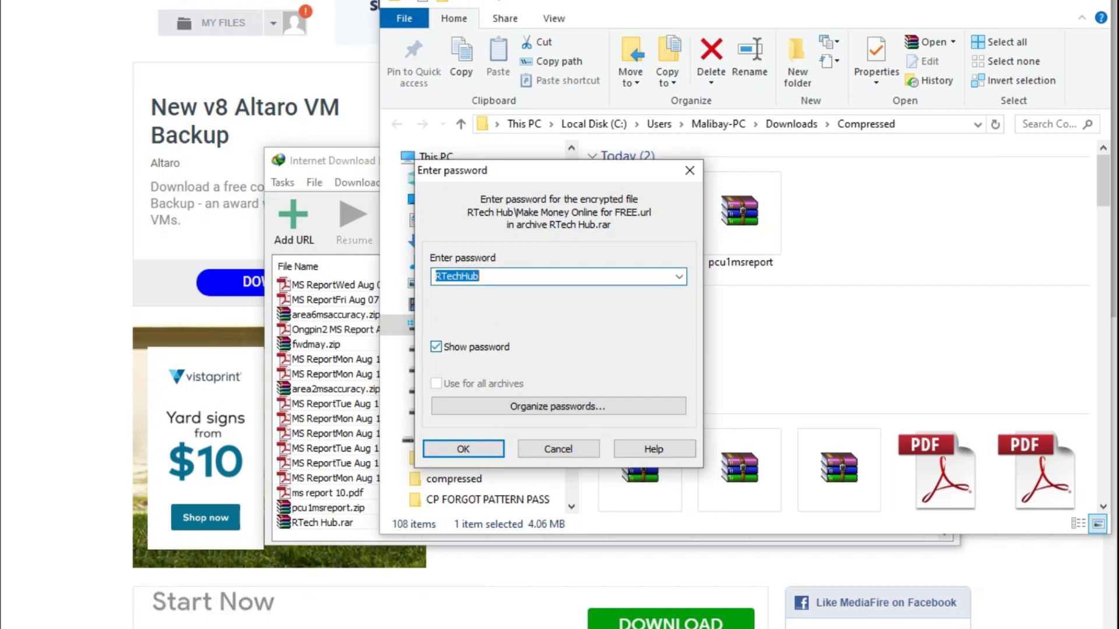
key(alt+s)
key(Return)
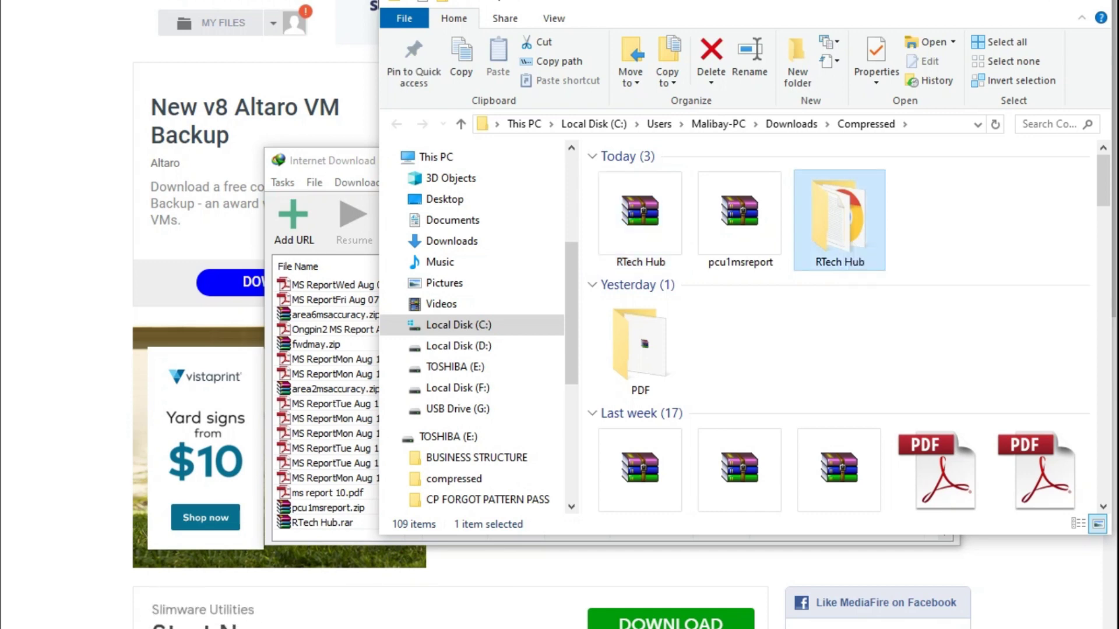
double_click(839, 222)
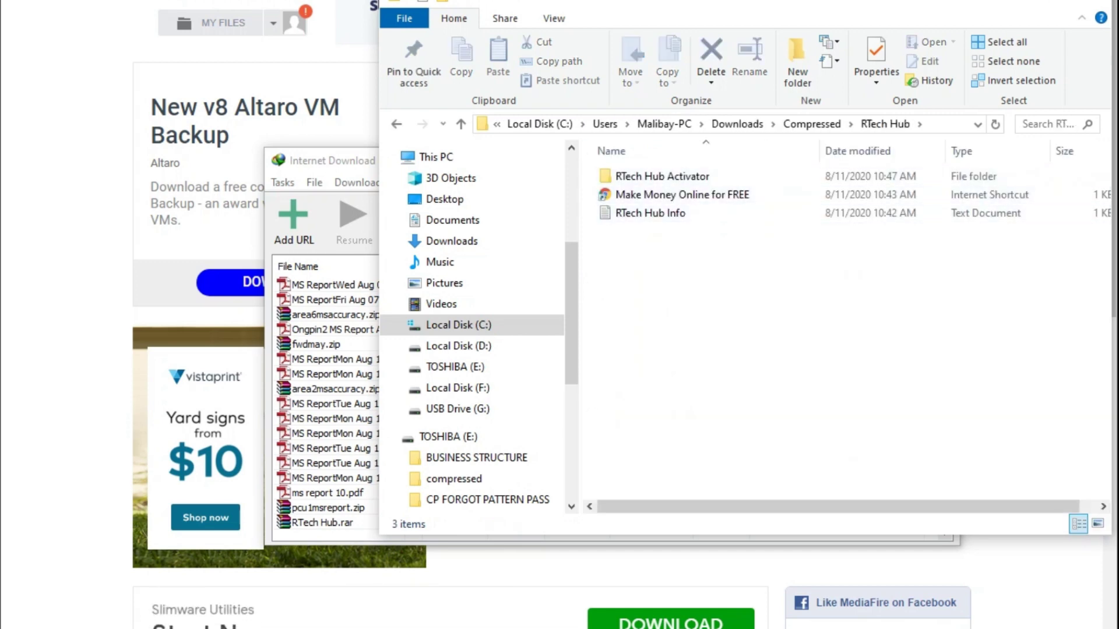
Step: Read and close RTech Hub Info, then open RTech Hub Activator › MICROSOFT OFFICE AND WINDOWS ACTIVATOR and refresh it
double_click(649, 213)
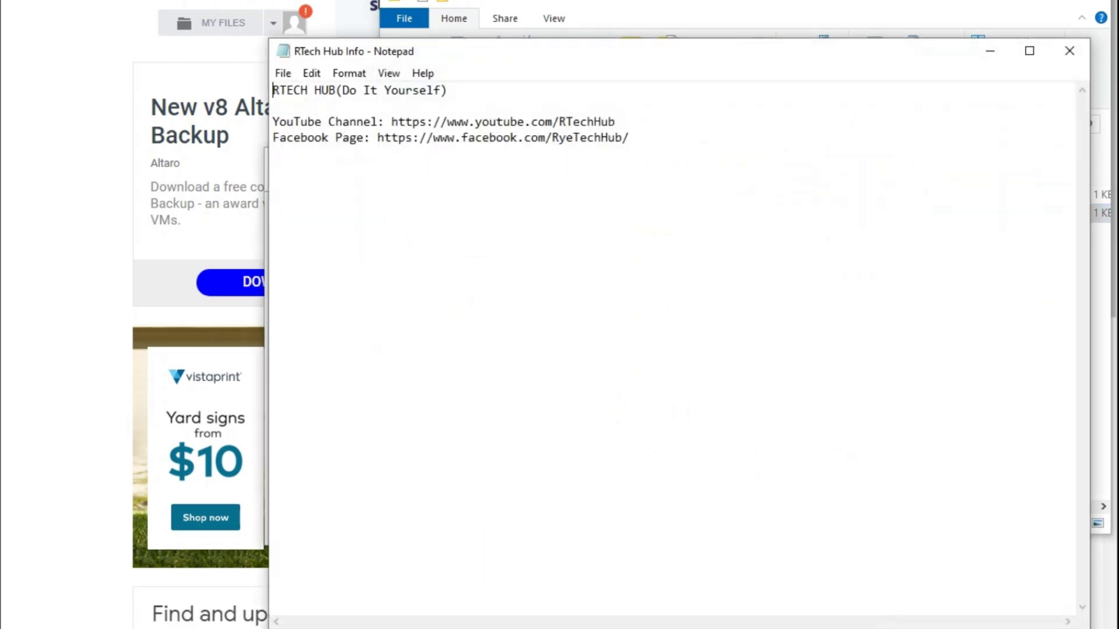
click(1069, 51)
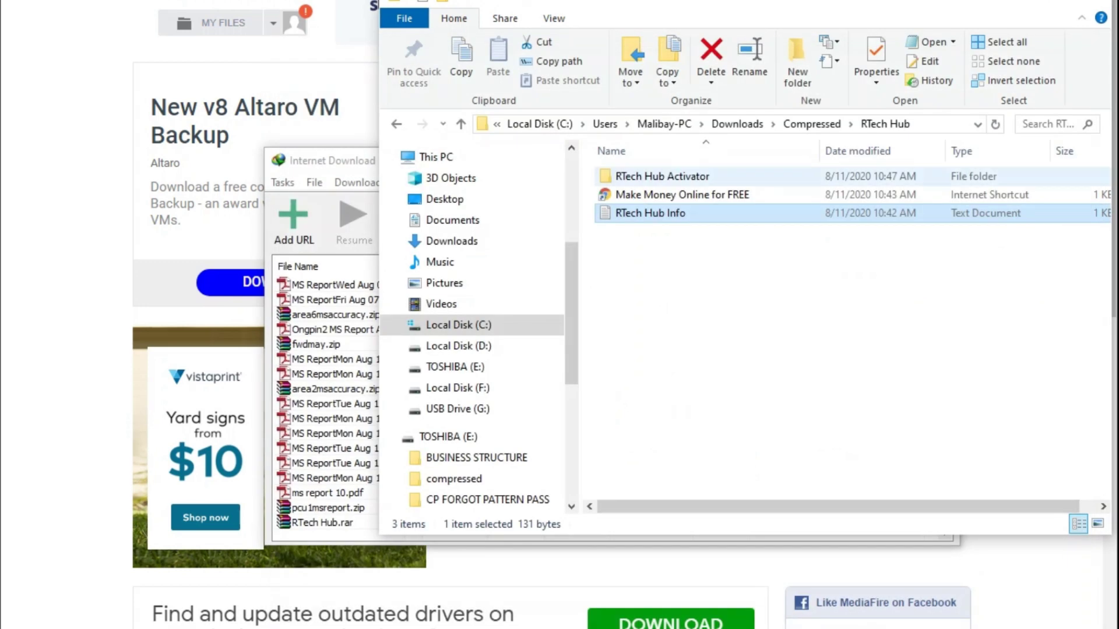
double_click(662, 176)
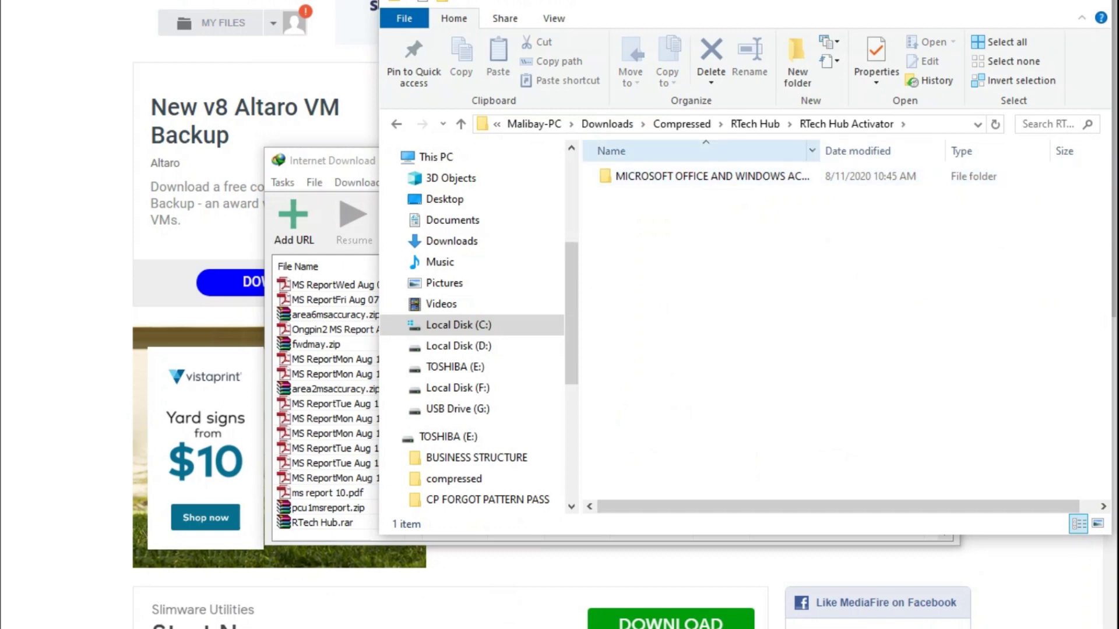
double_click(699, 176)
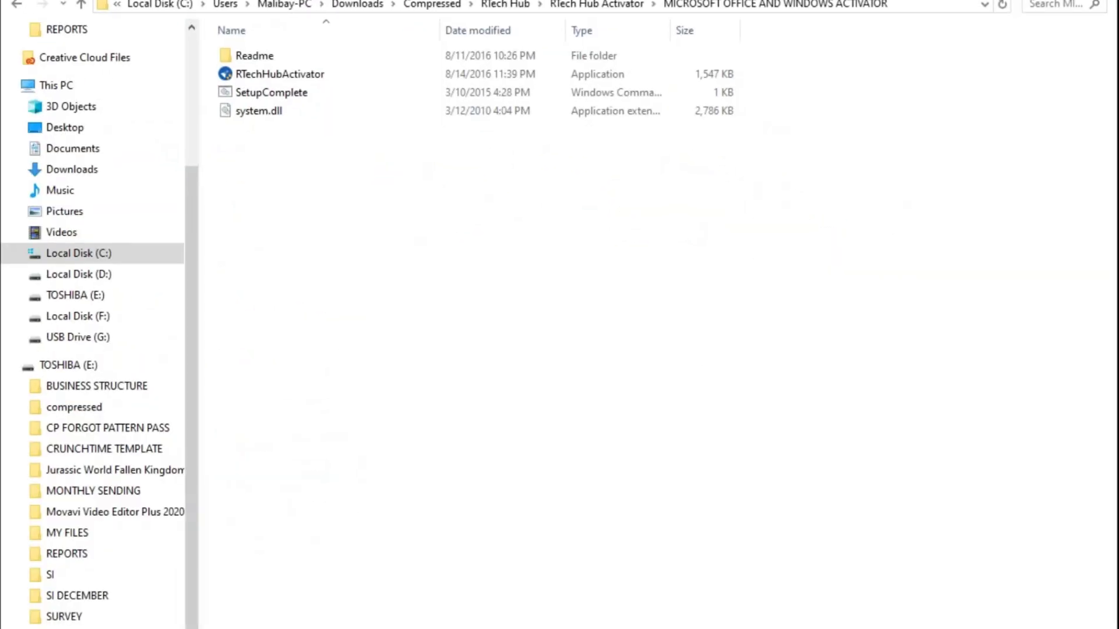
right_click(326, 193)
click(374, 266)
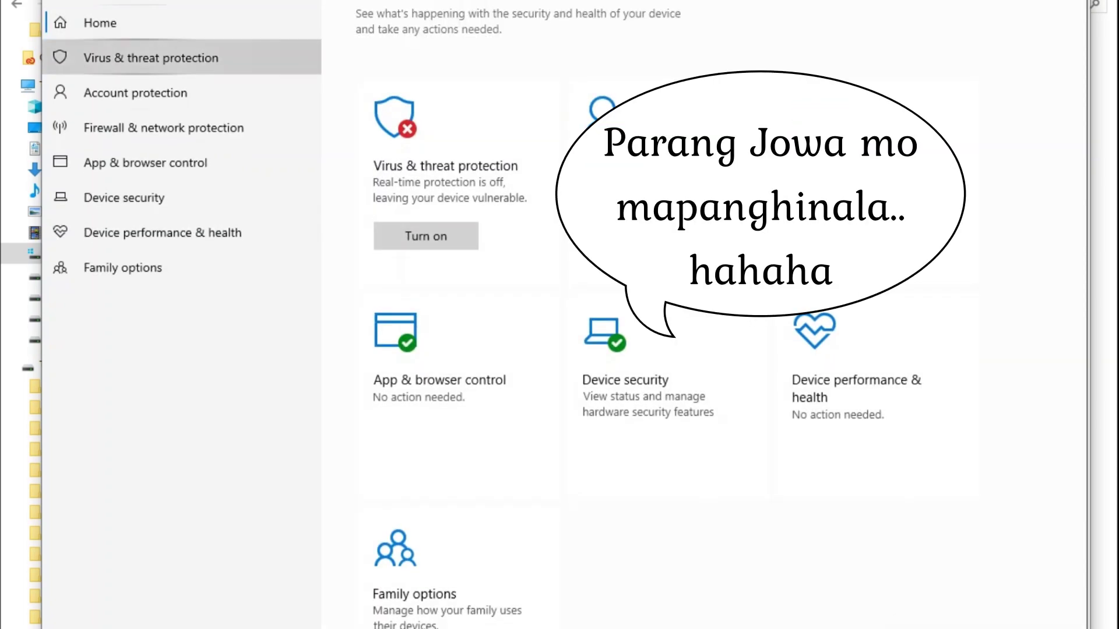
click(151, 58)
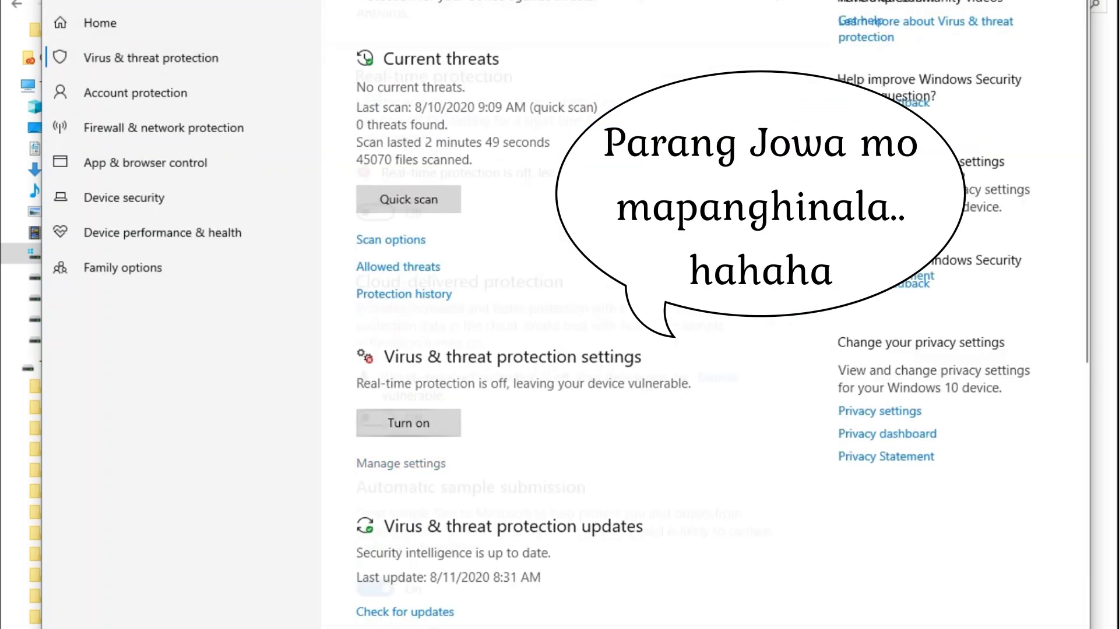
click(396, 464)
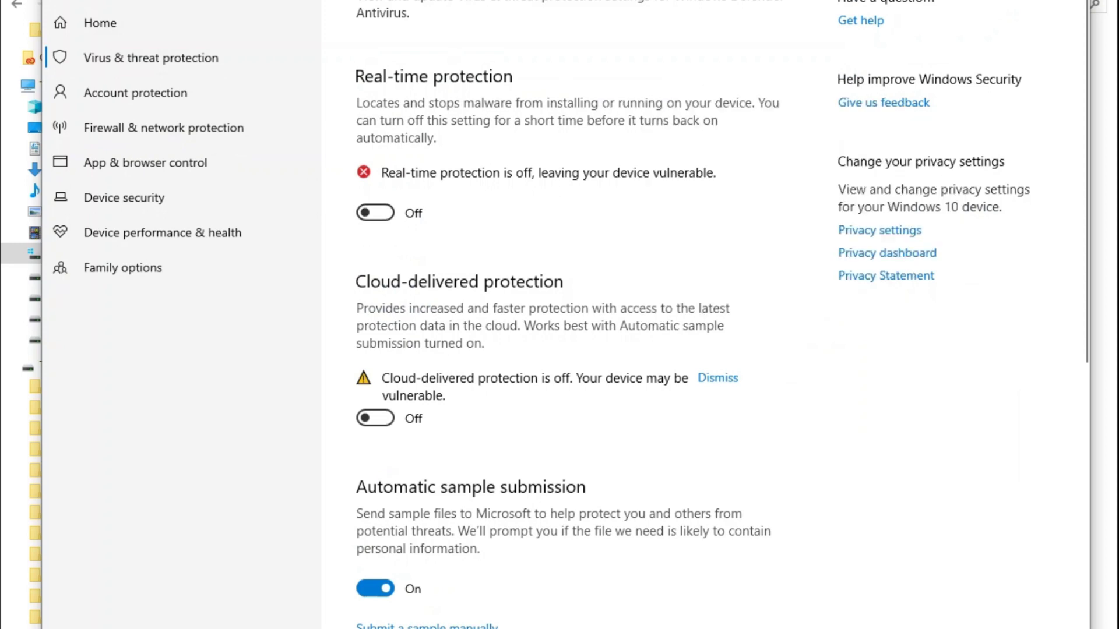
key(alt+F4)
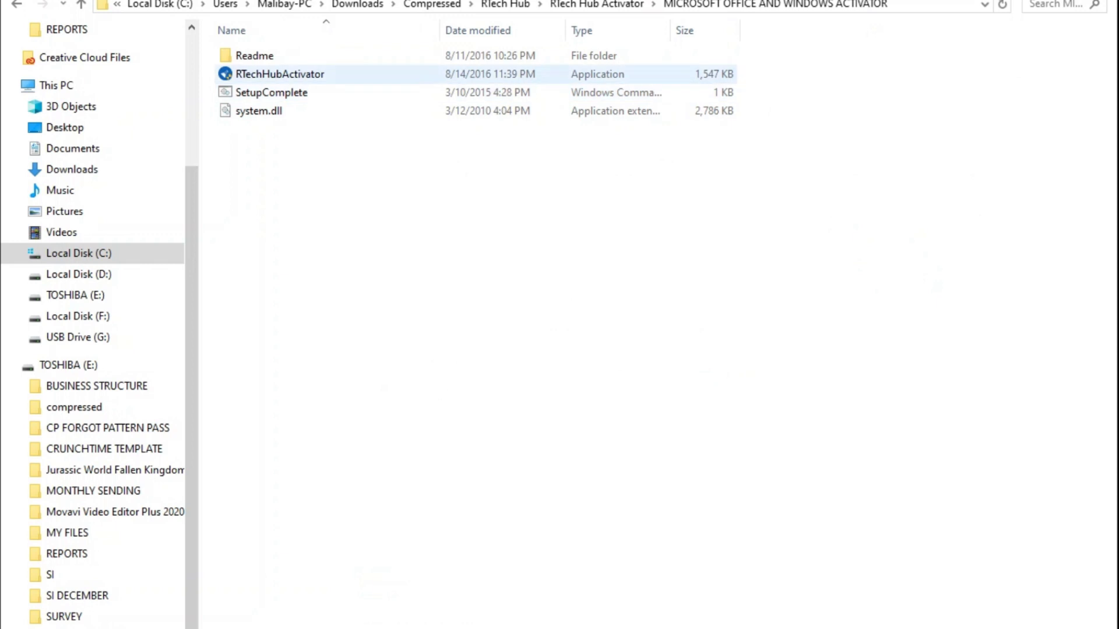
right_click(266, 74)
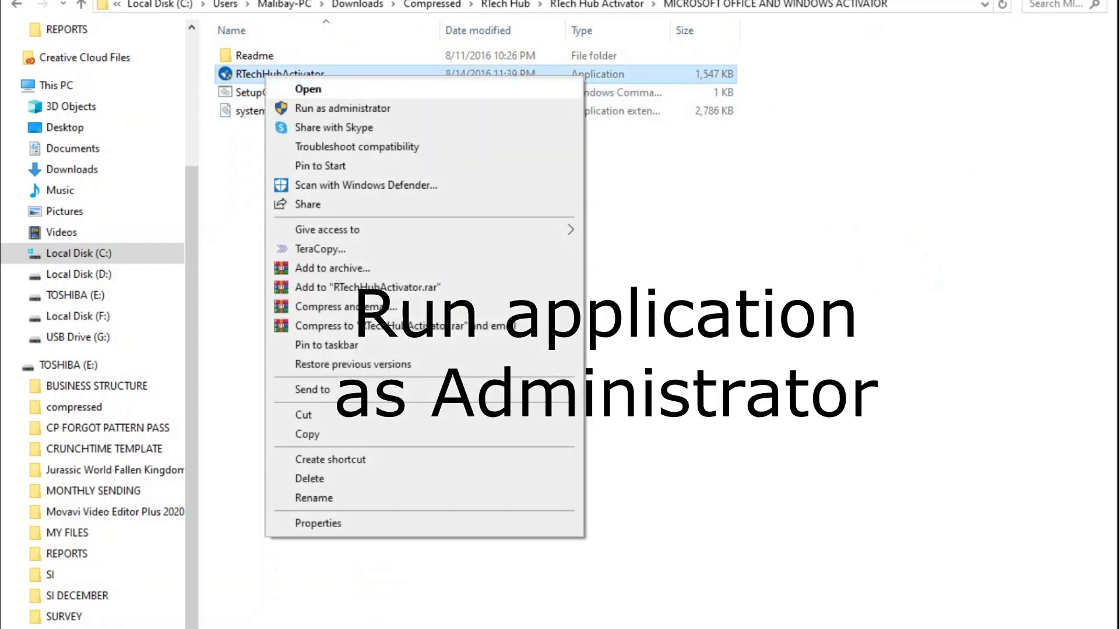
Step: Run RTechHubActivator as administrator and accept its EULA after scrolling through it
click(343, 108)
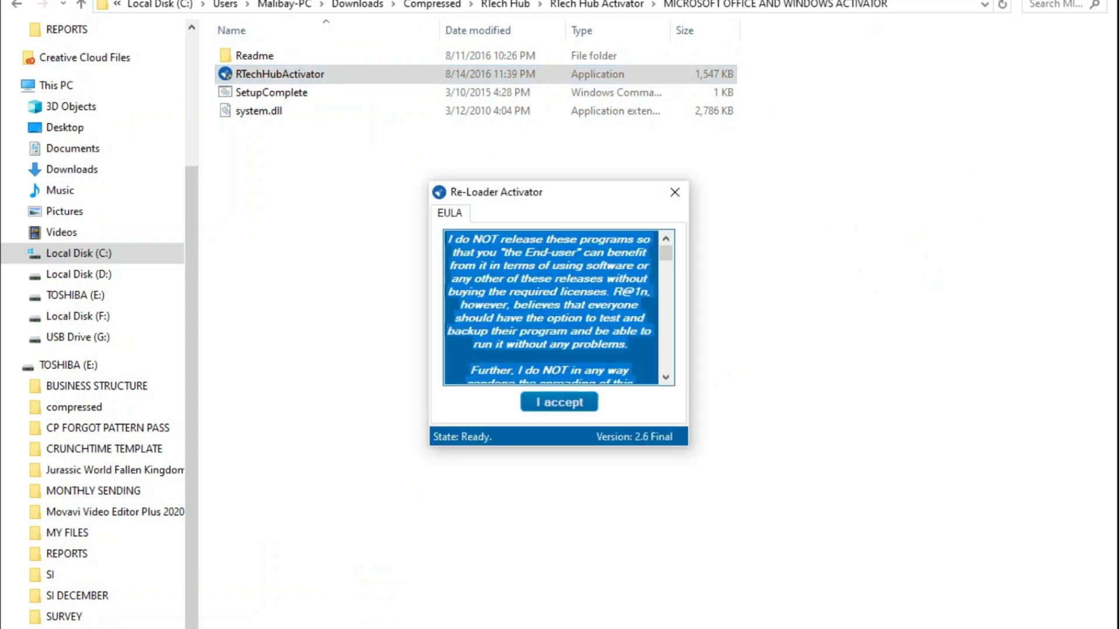
scroll(551, 308, down, 8)
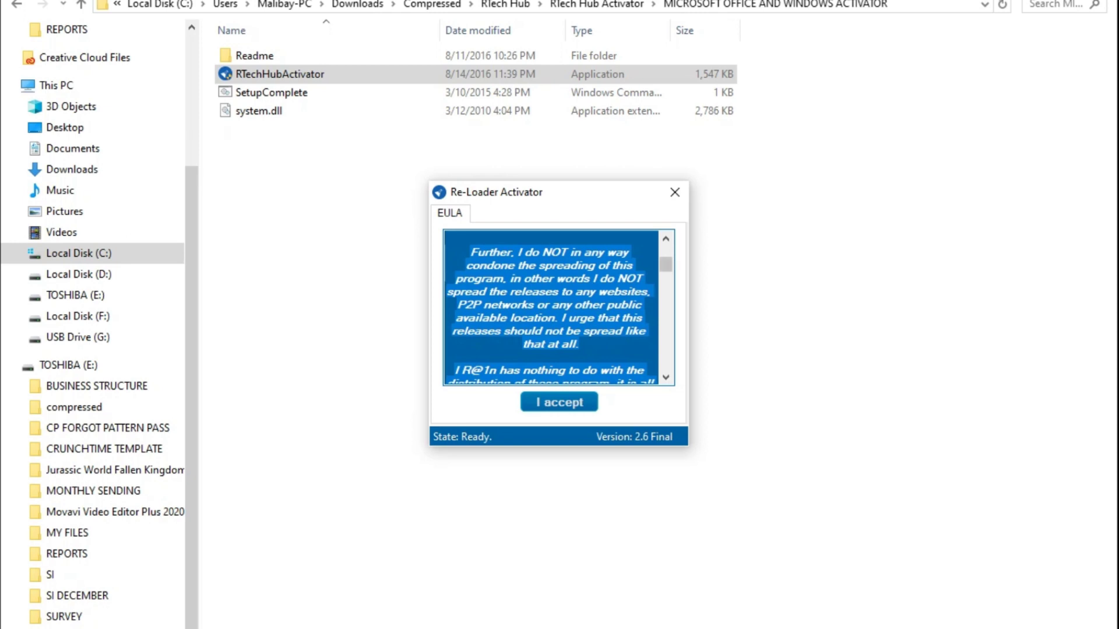
scroll(551, 308, down, 5)
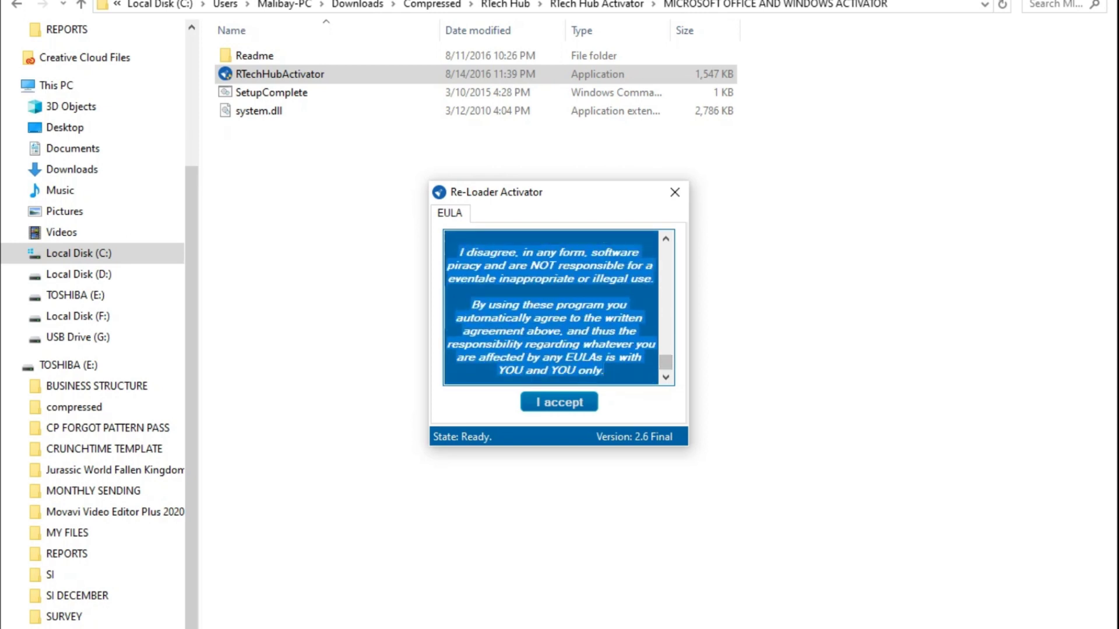
key(Return)
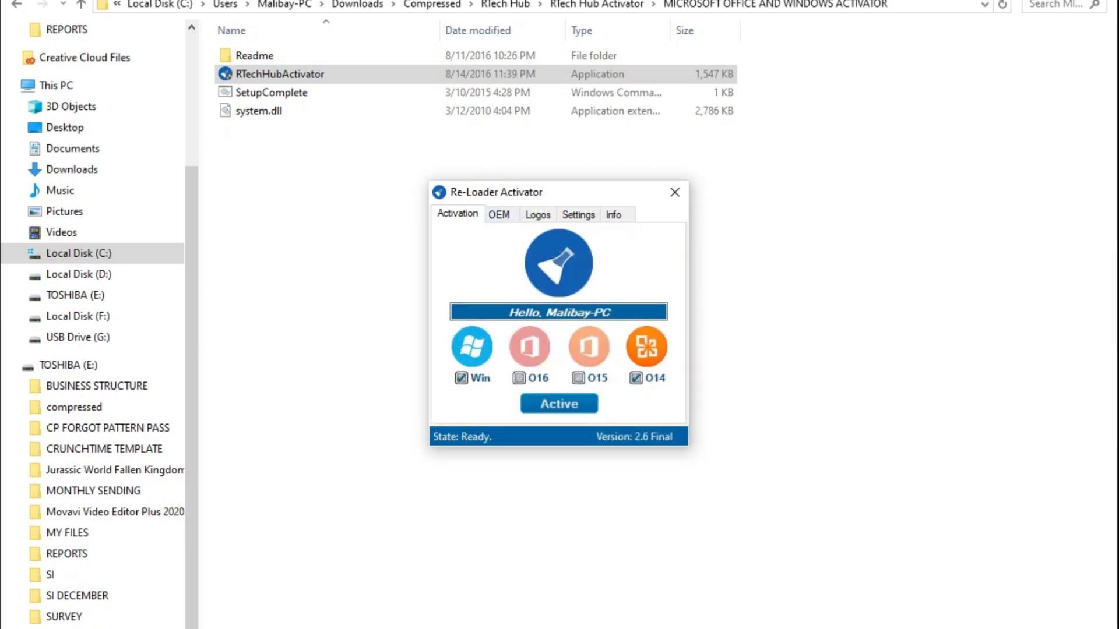
Step: Untick Win, keep O14 ticked, and run the activation, answering Yes to the prompt
click(461, 378)
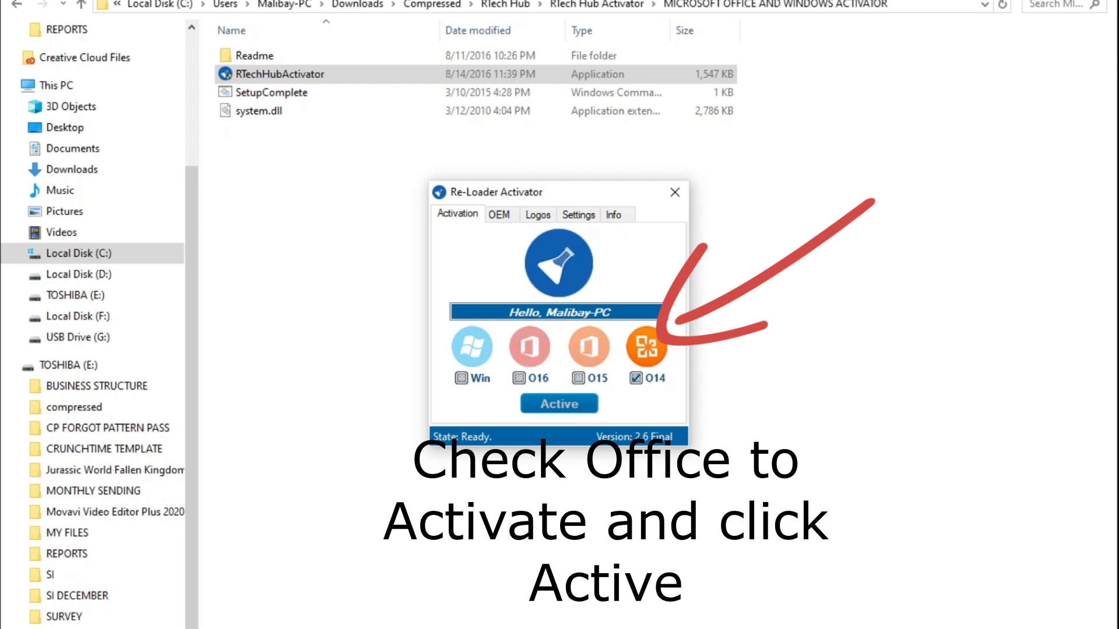
key(Return)
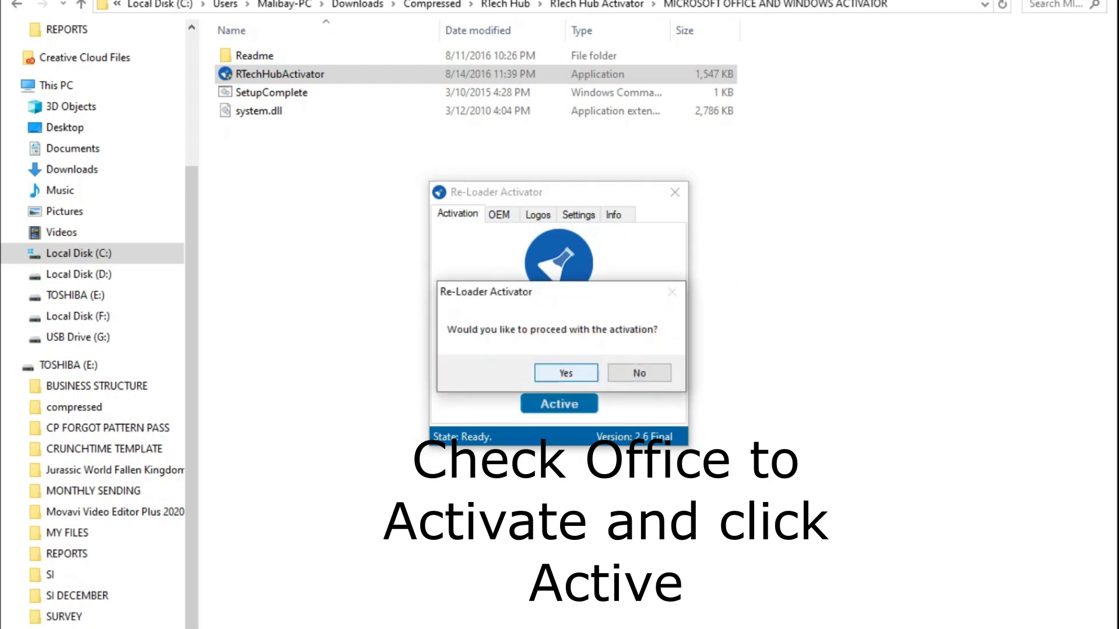
key(Return)
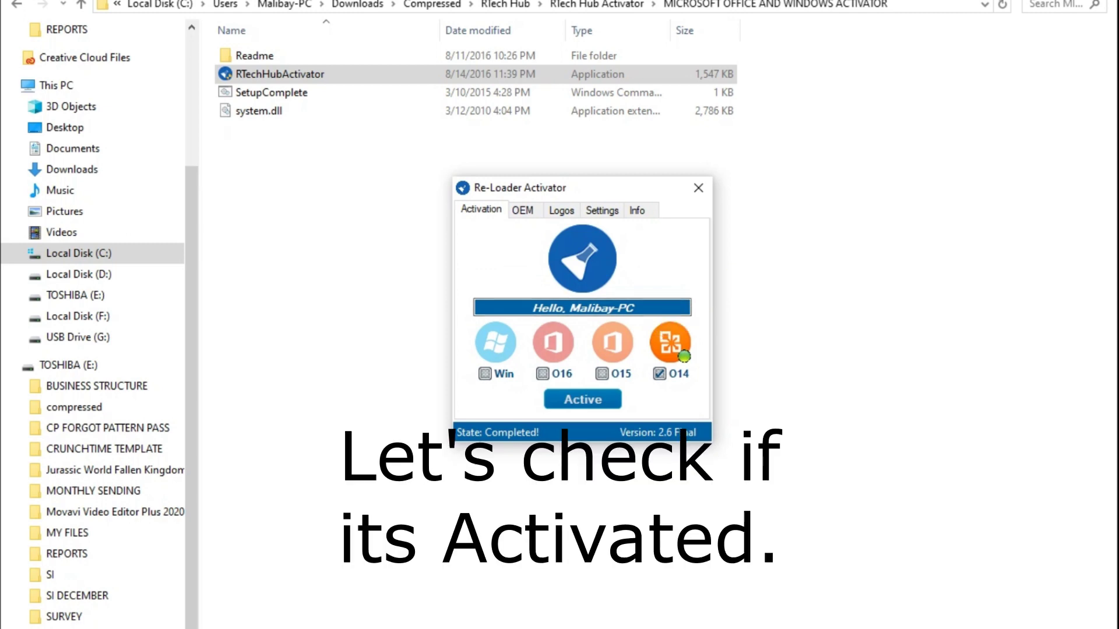
Step: Confirm Office 2010 shows Product Activated on Word's File › Help page, then untick O14
key(super)
text(w)
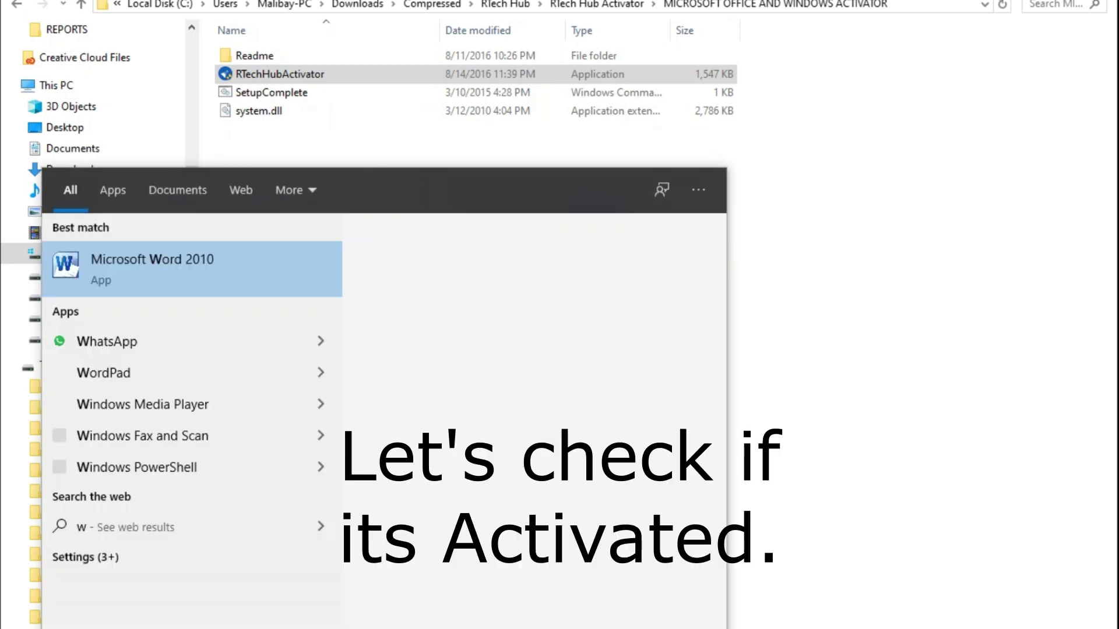
text(ord)
key(Escape)
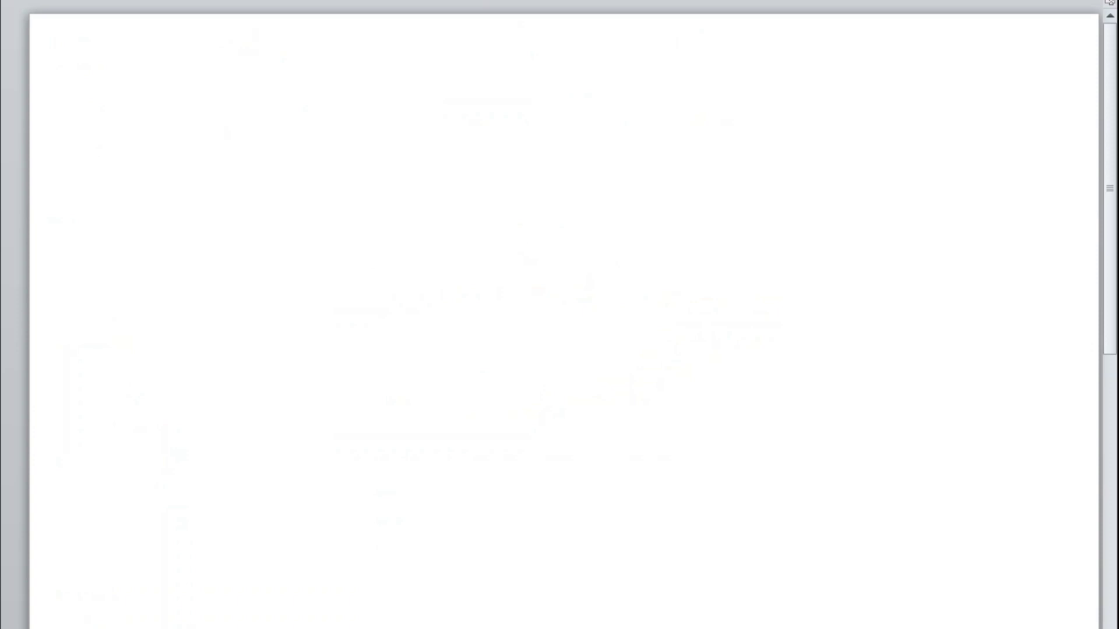
key(alt+f)
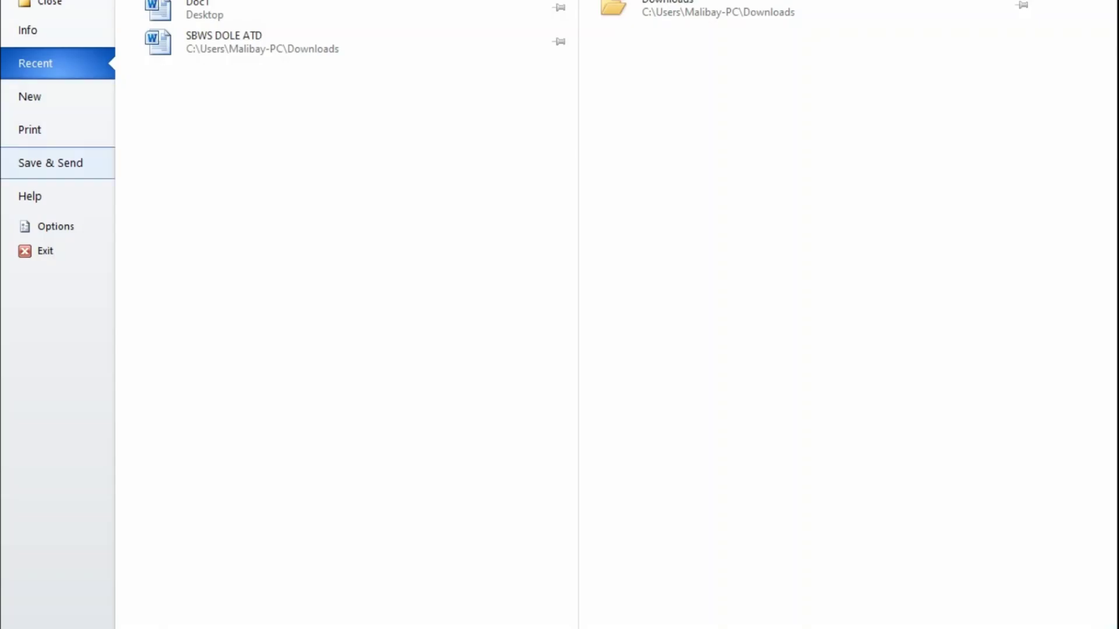
click(30, 196)
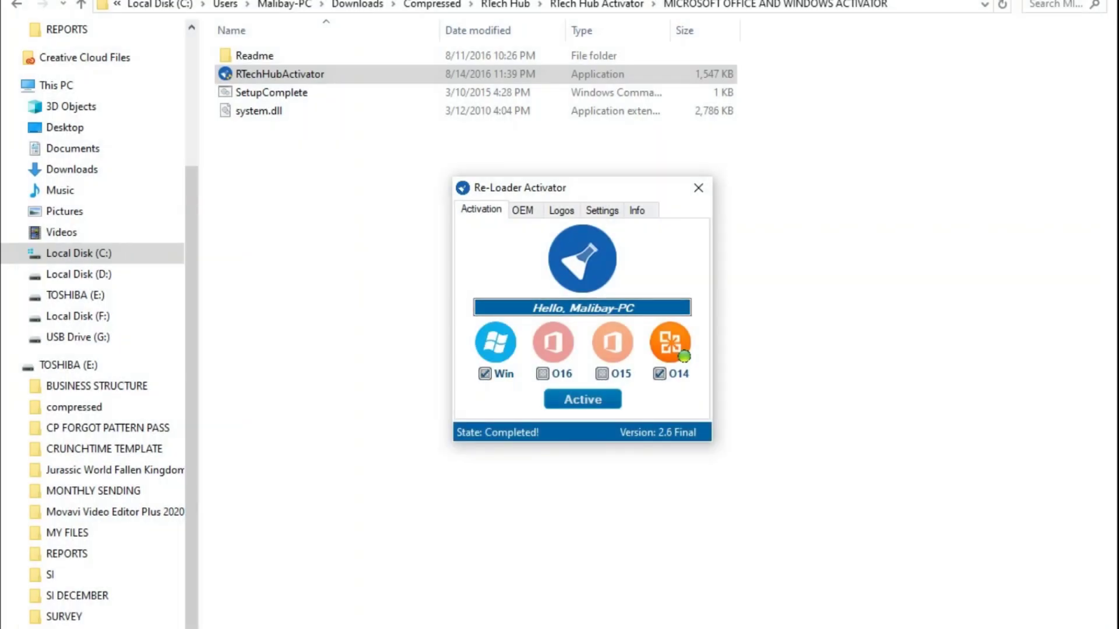
click(684, 356)
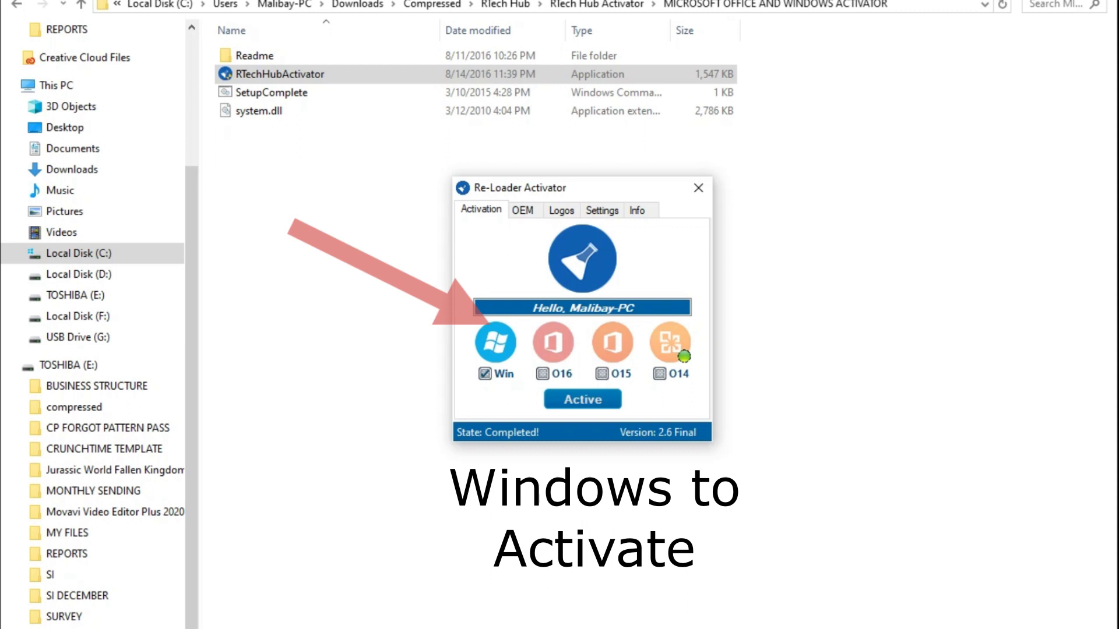
Step: Run the Windows 10 Pro activation with only Win ticked, answering Yes to proceed
key(Return)
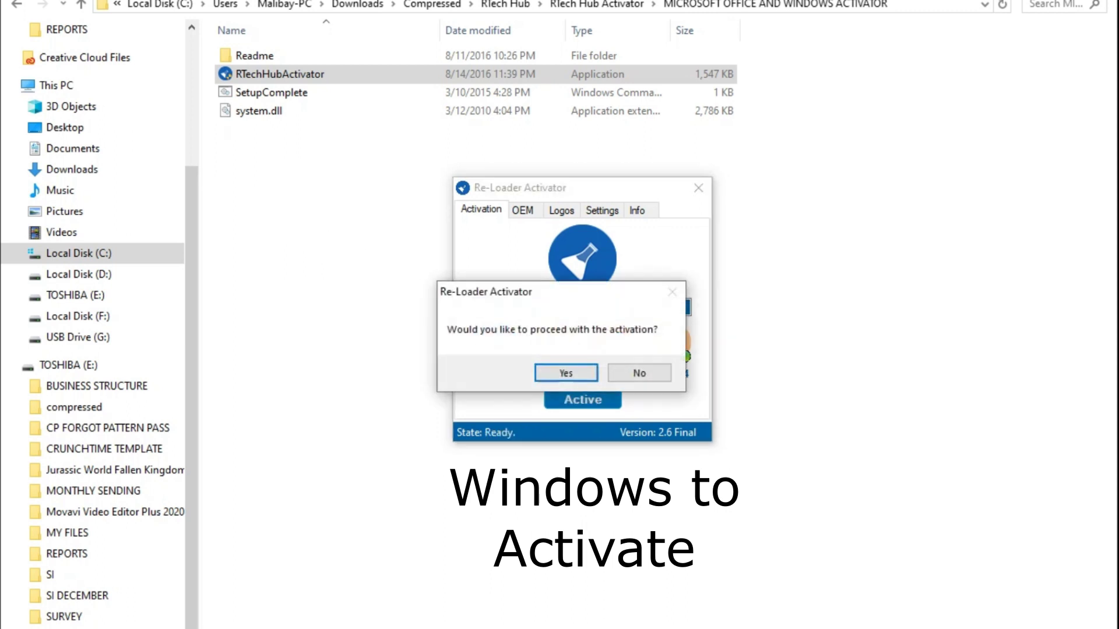
key(Return)
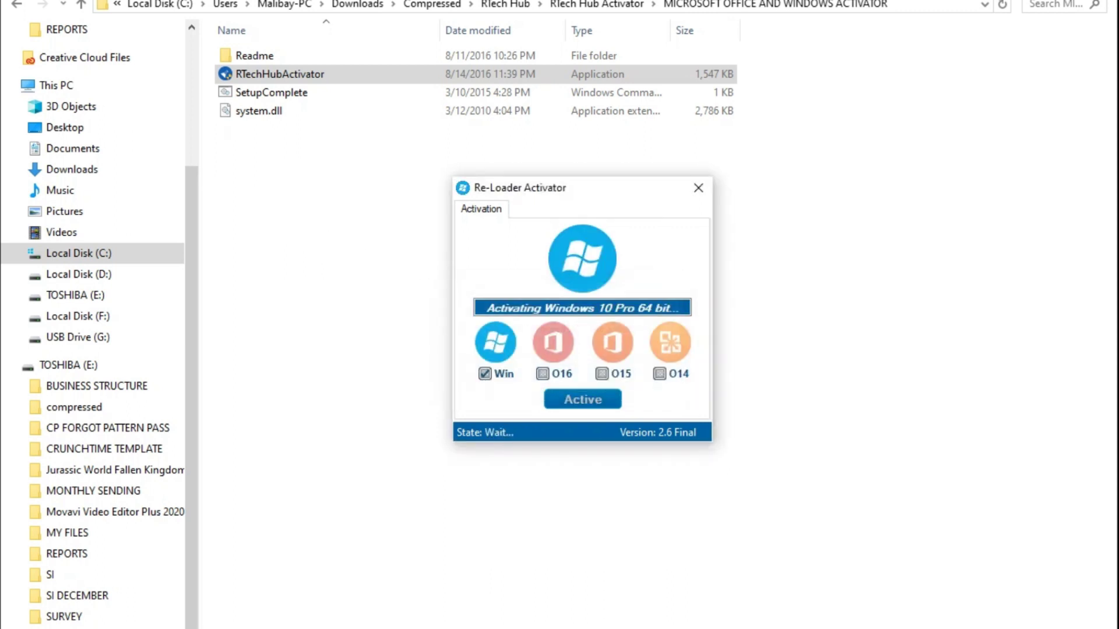
key(super)
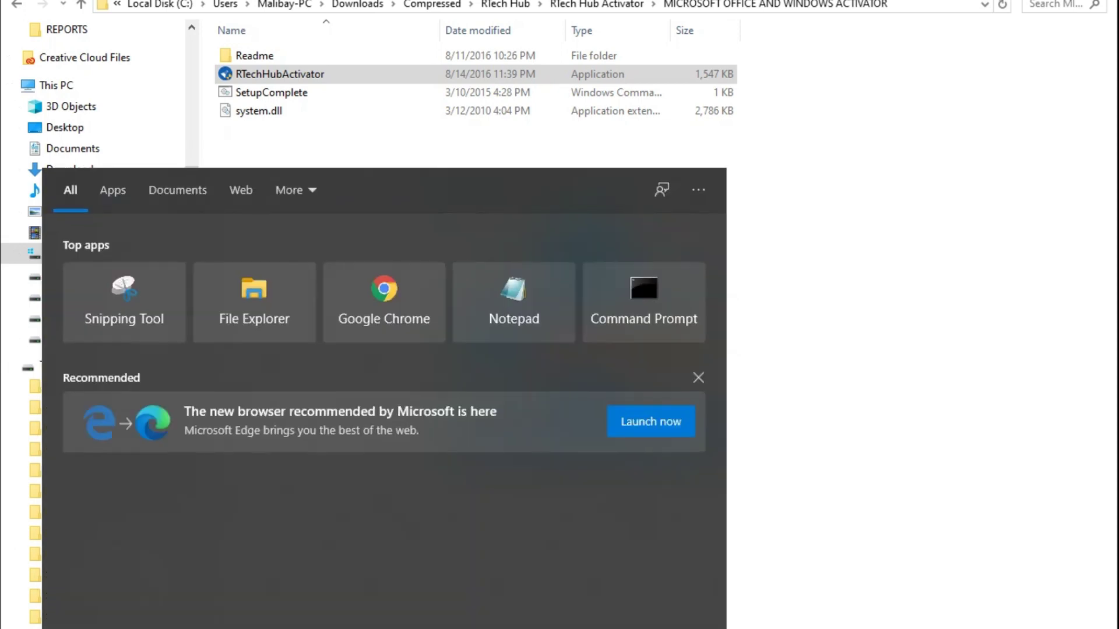
Step: Launch Excel 2010 by searching 'exce' and open its File › Help page
text(exce)
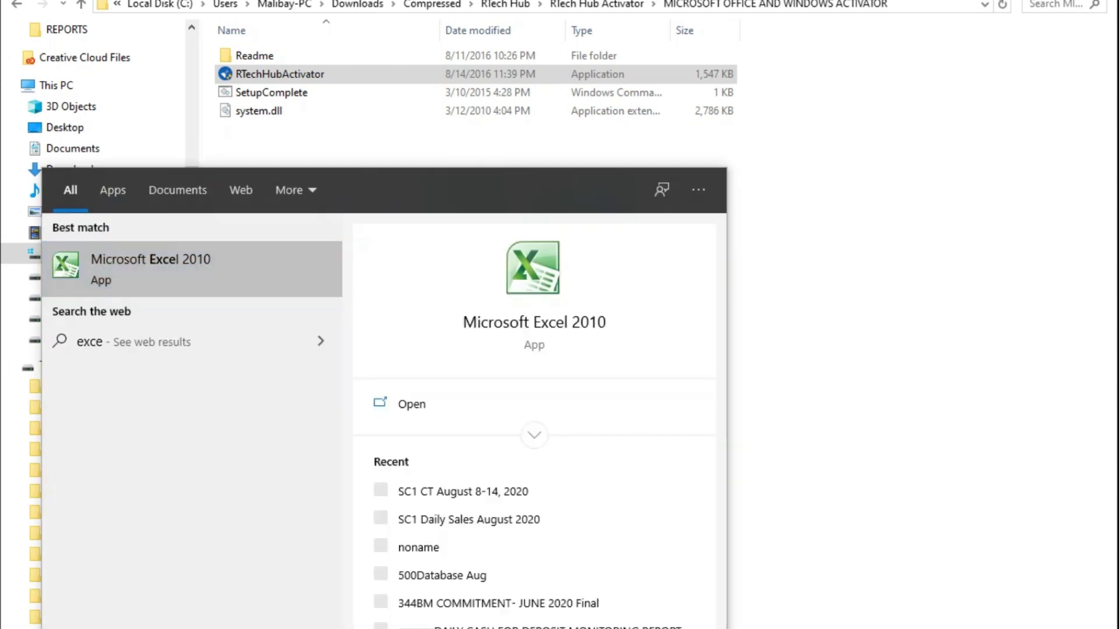
key(Return)
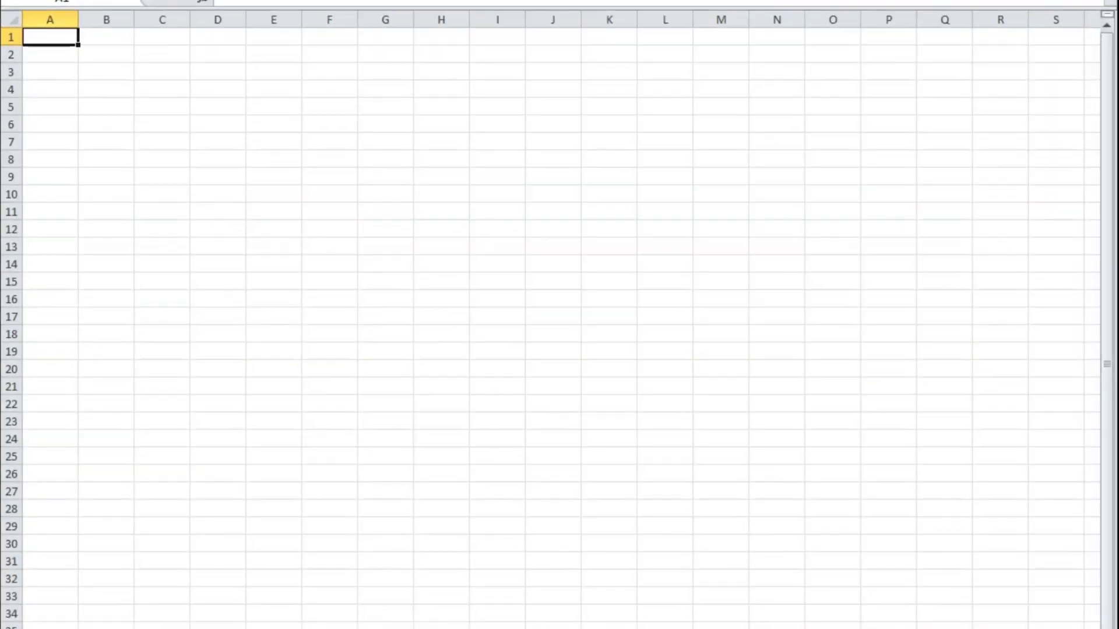
key(alt+f)
click(52, 196)
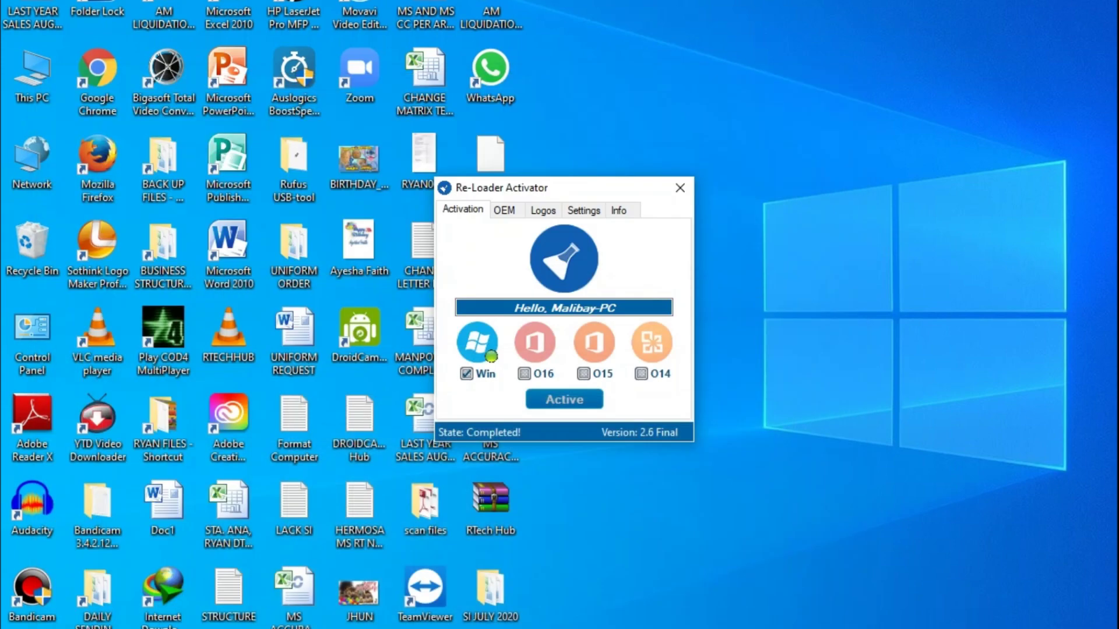
click(32, 72)
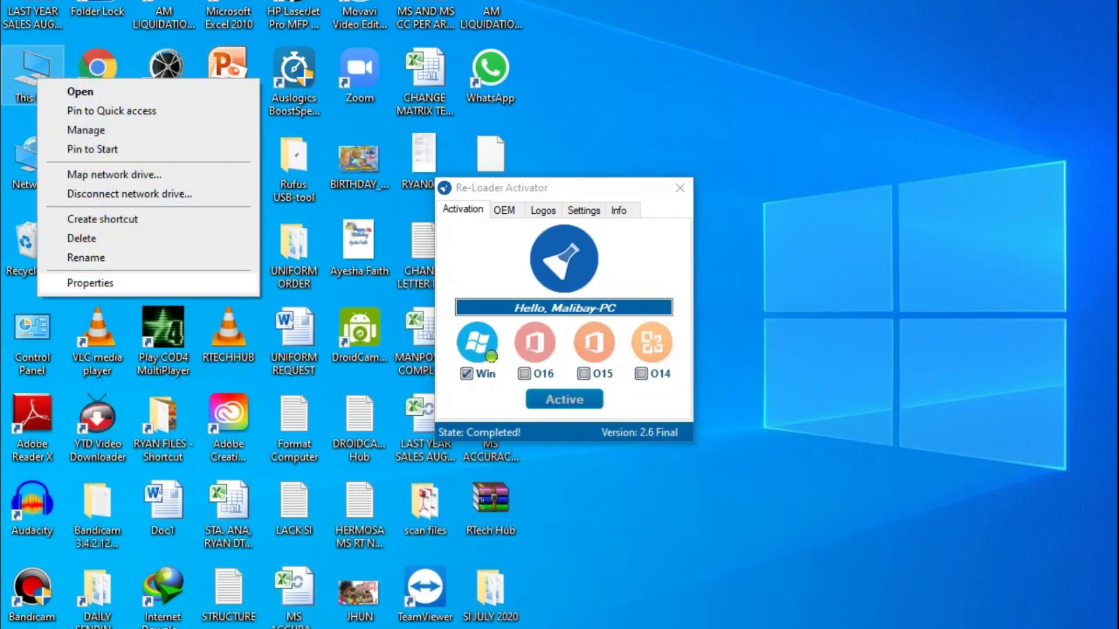
click(90, 283)
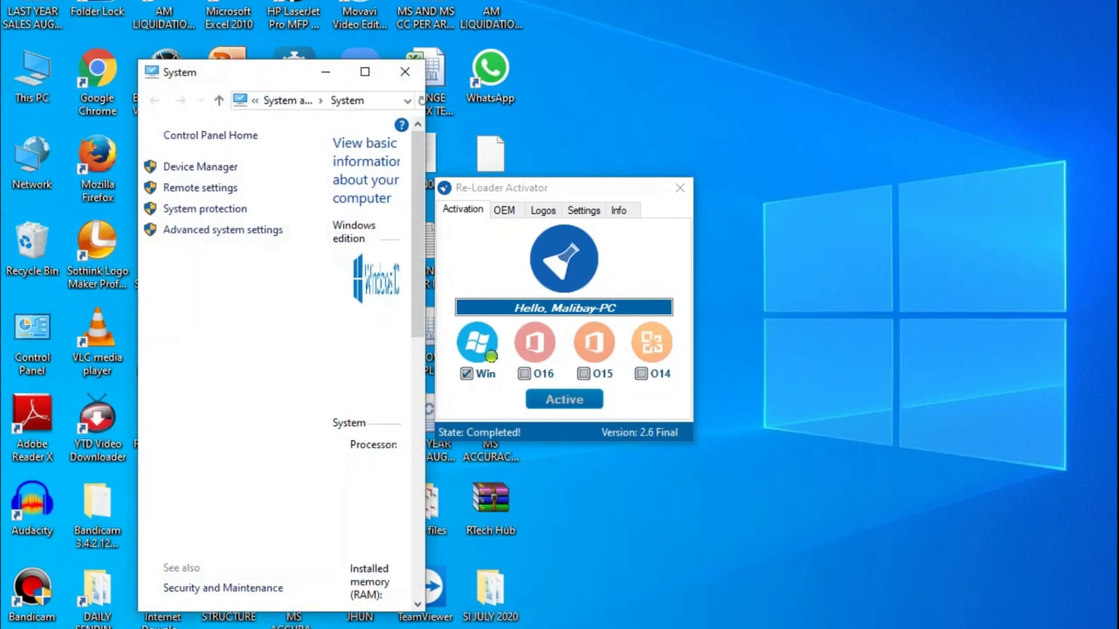
click(404, 71)
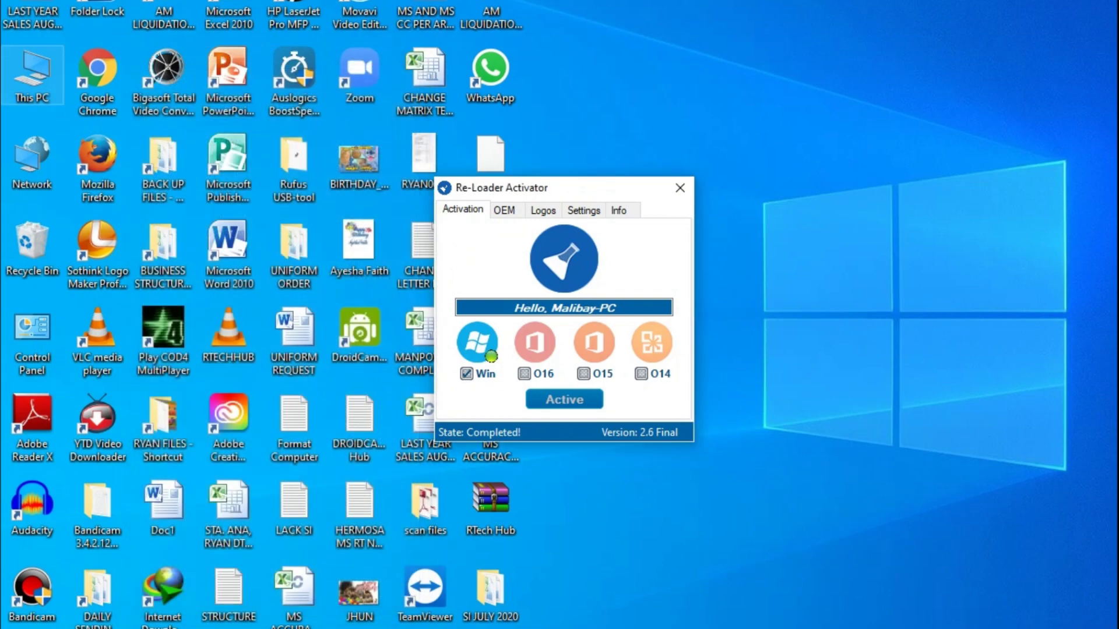
right_click(27, 74)
click(77, 277)
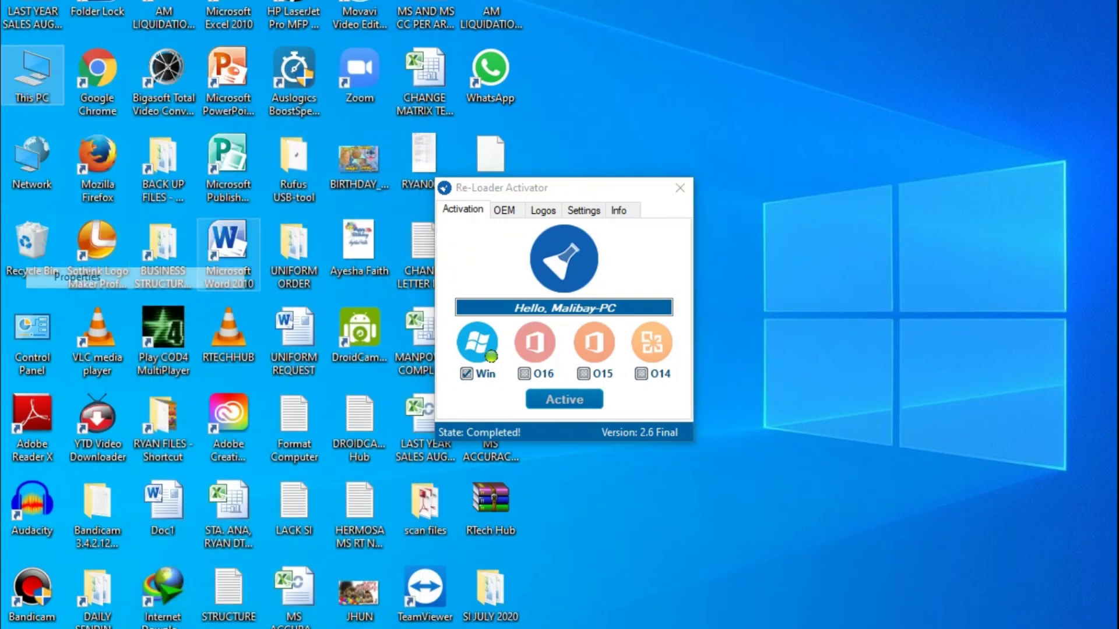
click(364, 71)
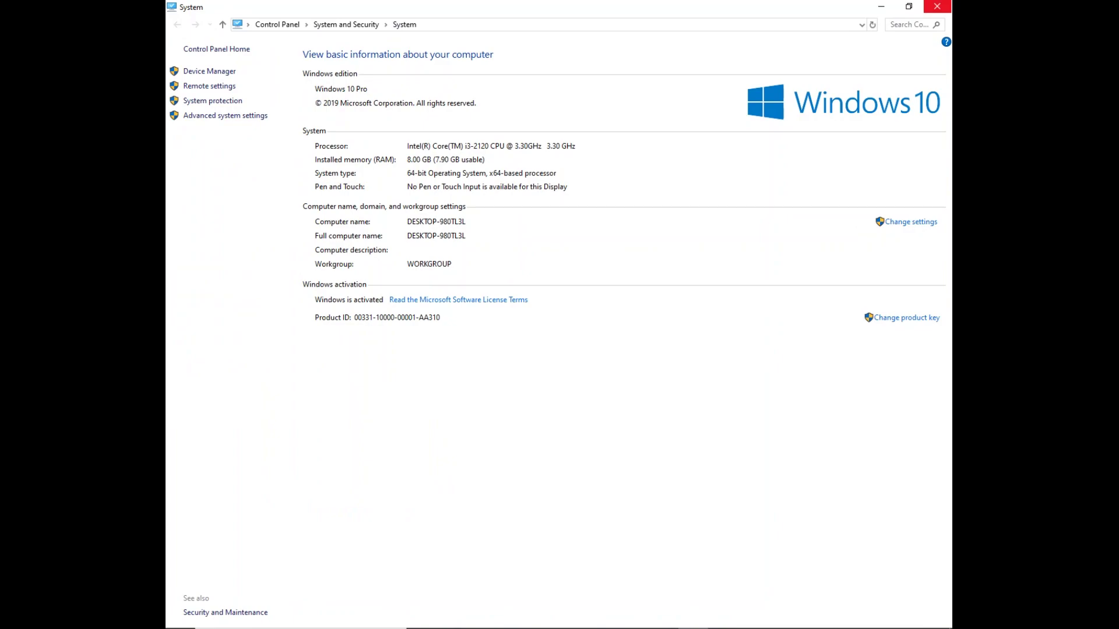
click(937, 7)
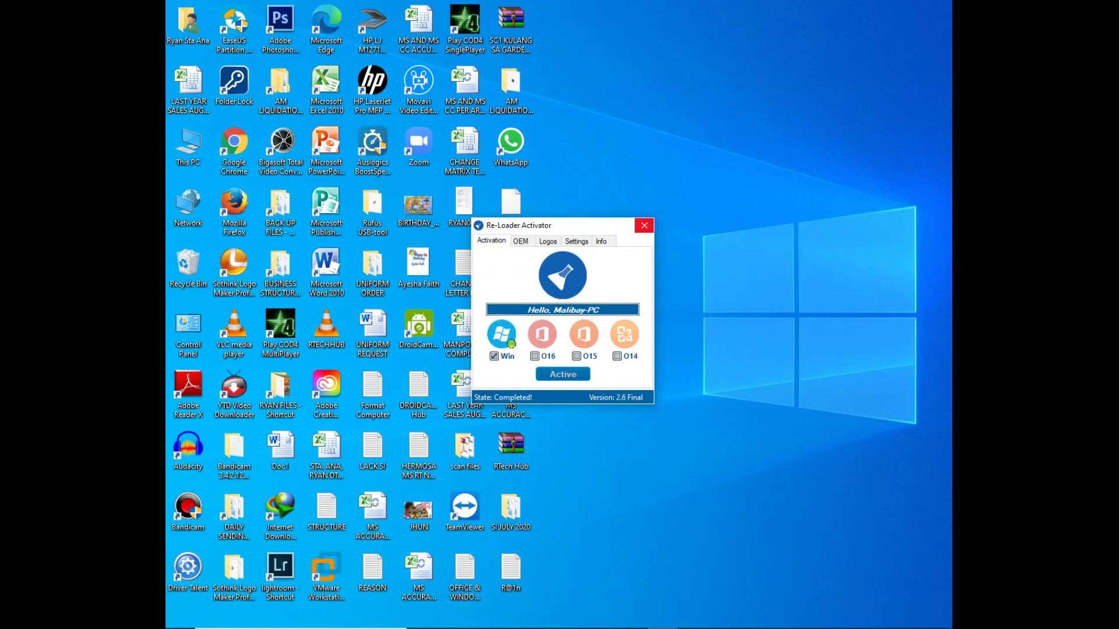
Step: Close Re-Loader Activator and refresh the desktop
click(644, 226)
right_click(589, 269)
click(622, 303)
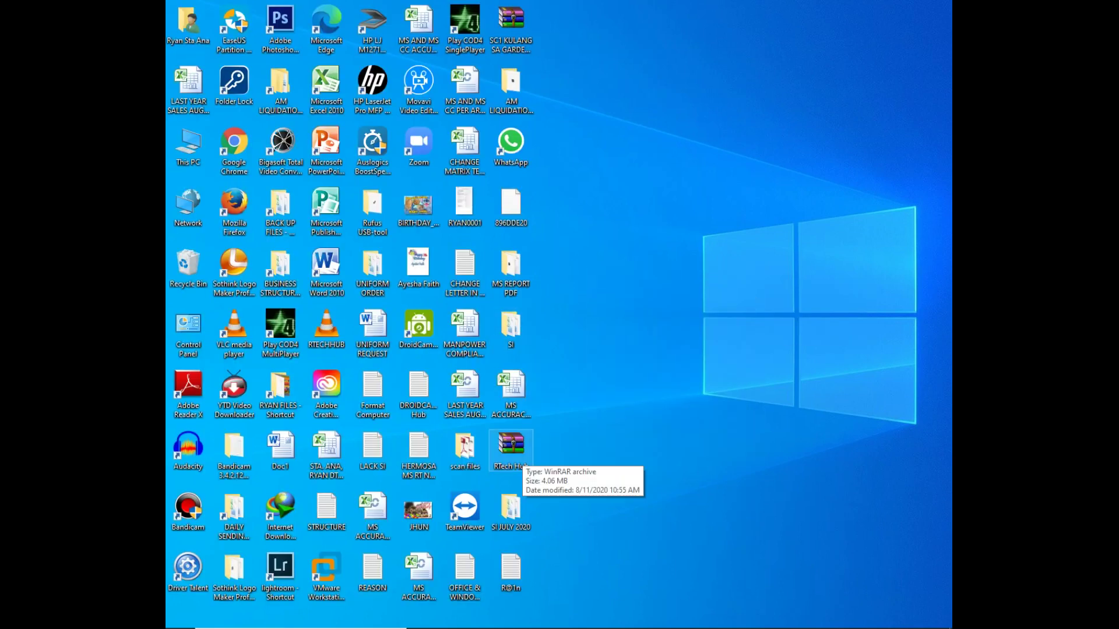
Step: Go back up to the RTech Hub folder in Explorer and open RTech Hub Info in Notepad
mouse_move(375, 627)
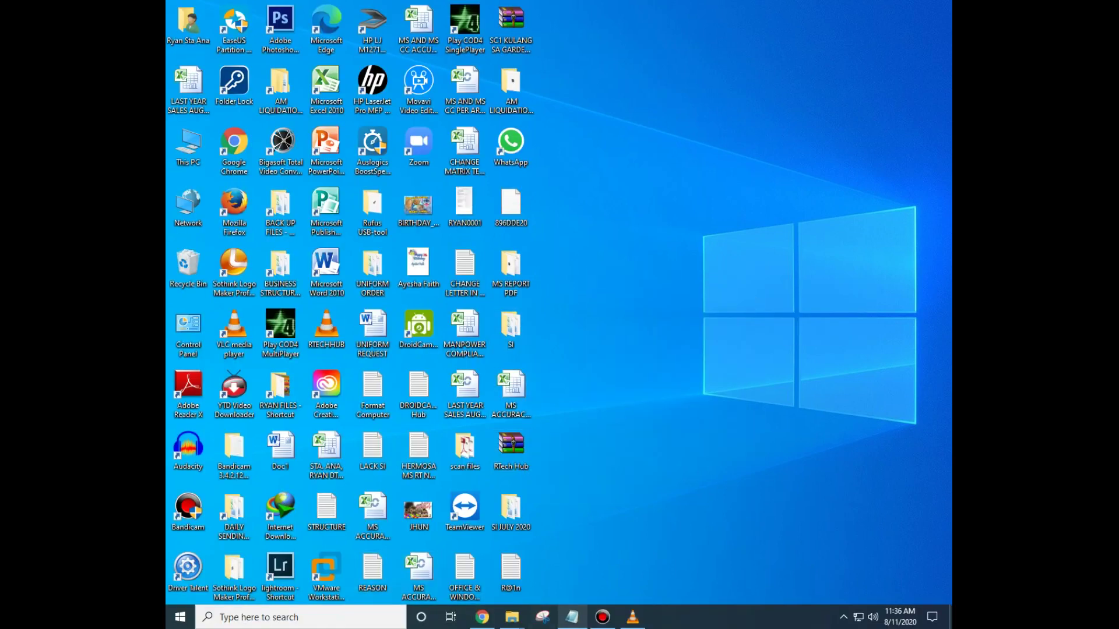
mouse_move(512, 617)
click(712, 551)
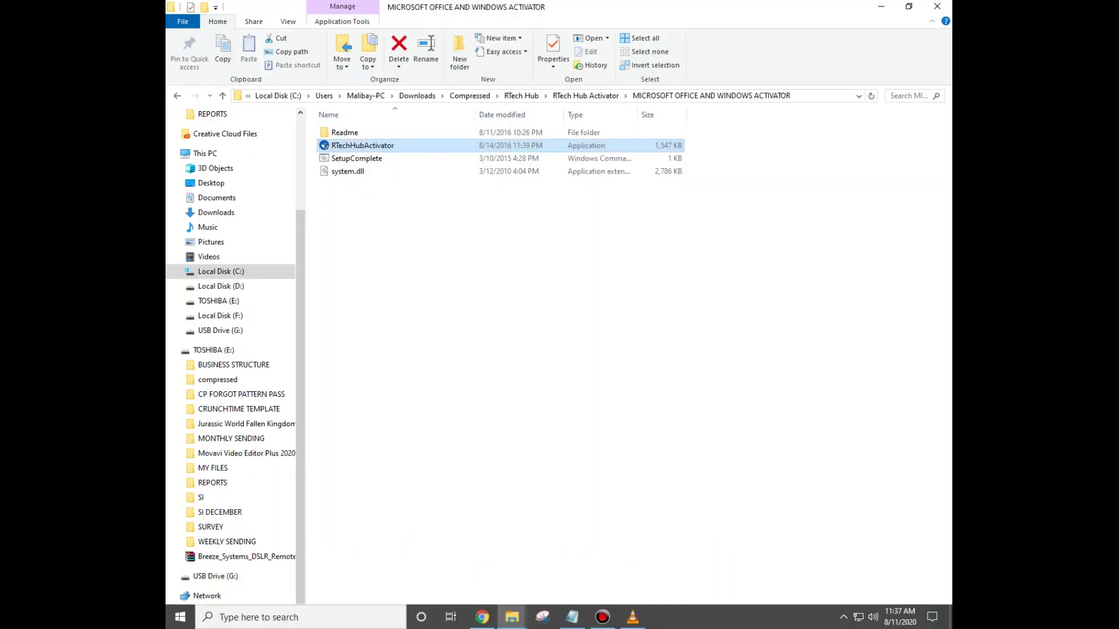
key(BackSpace)
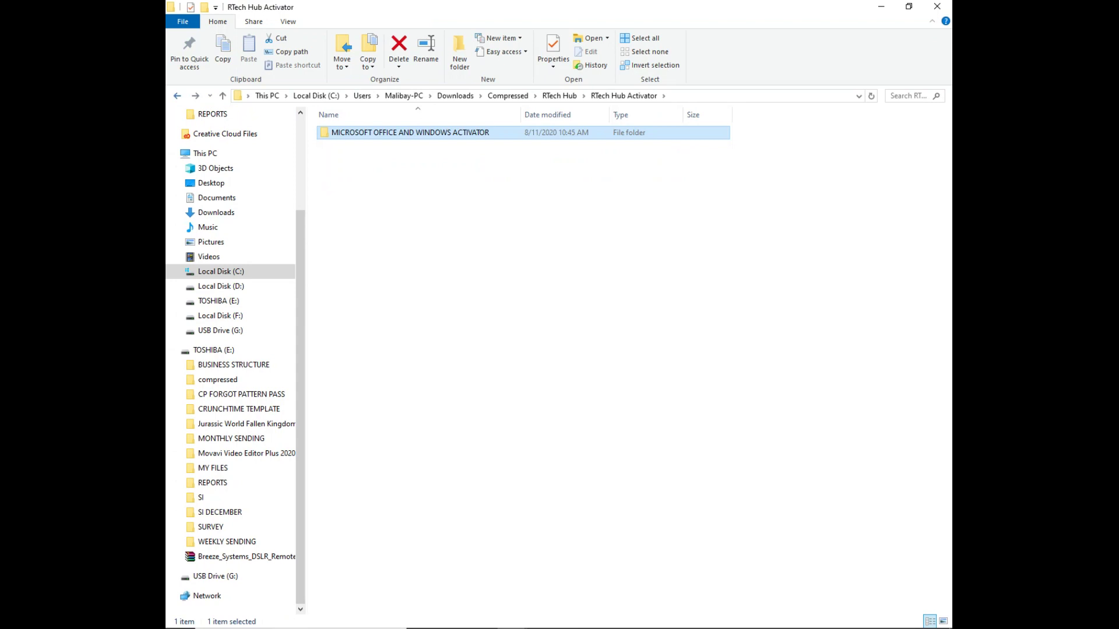
key(BackSpace)
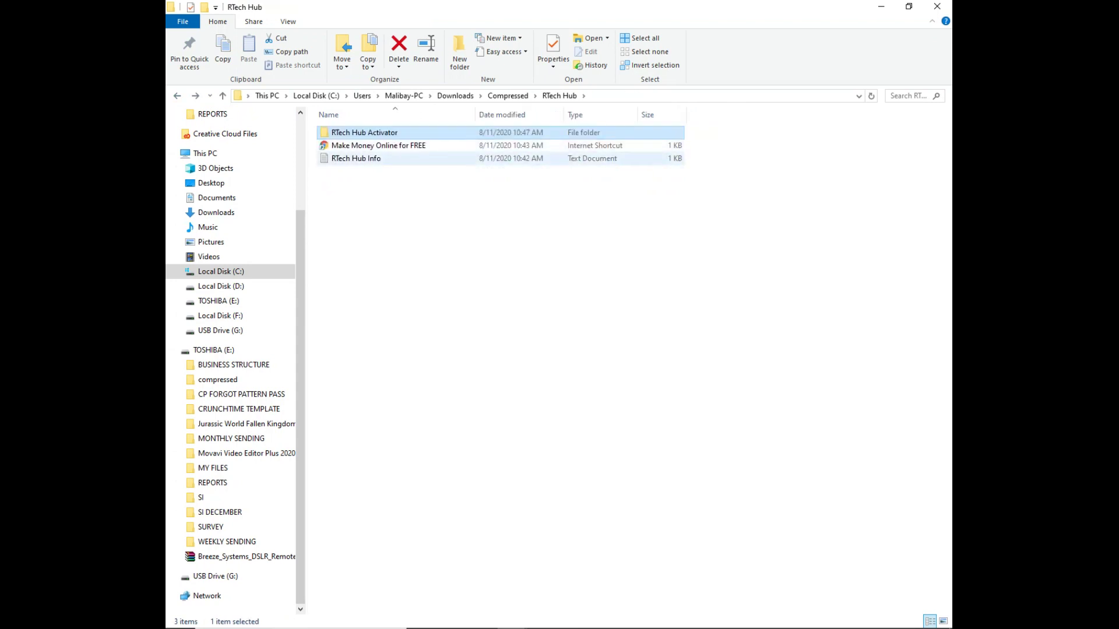
key(Down)
key(Down)
key(Return)
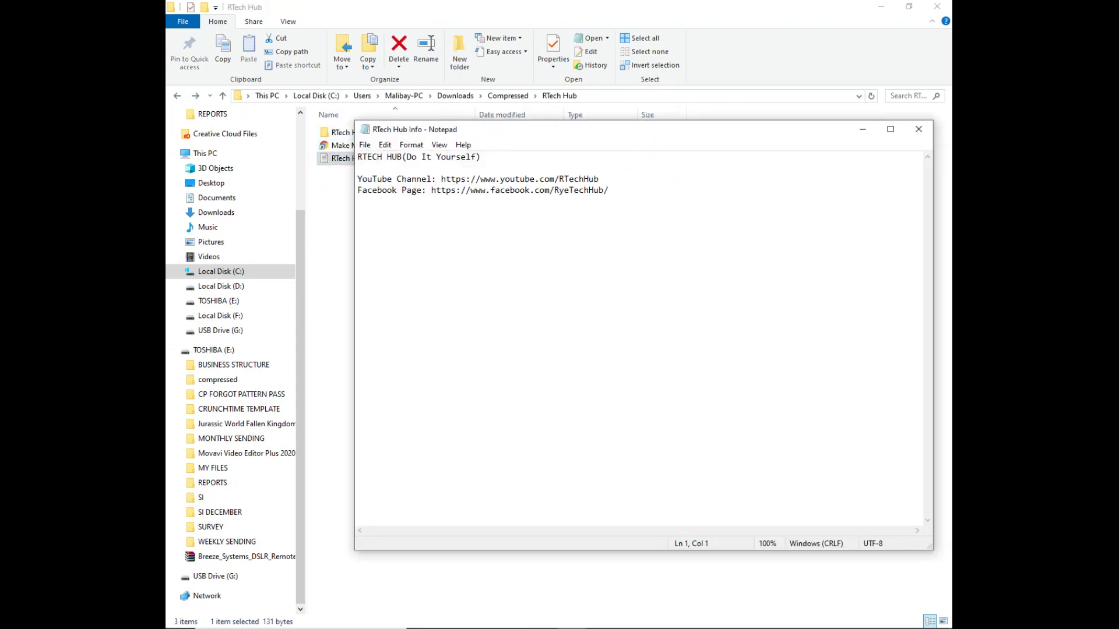
Step: Add 'Subscribe to my' on a new line and join the YouTube Channel line onto it
drag(608, 190, 357, 190)
drag(434, 190, 439, 190)
drag(599, 179, 368, 179)
click(510, 190)
key(Return)
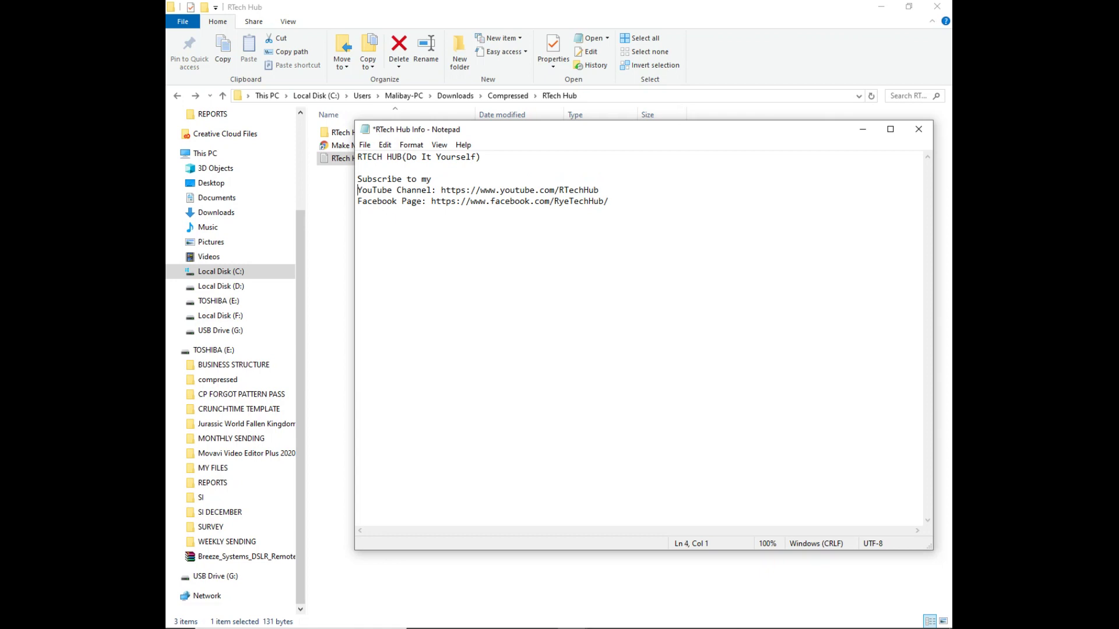
key(BackSpace)
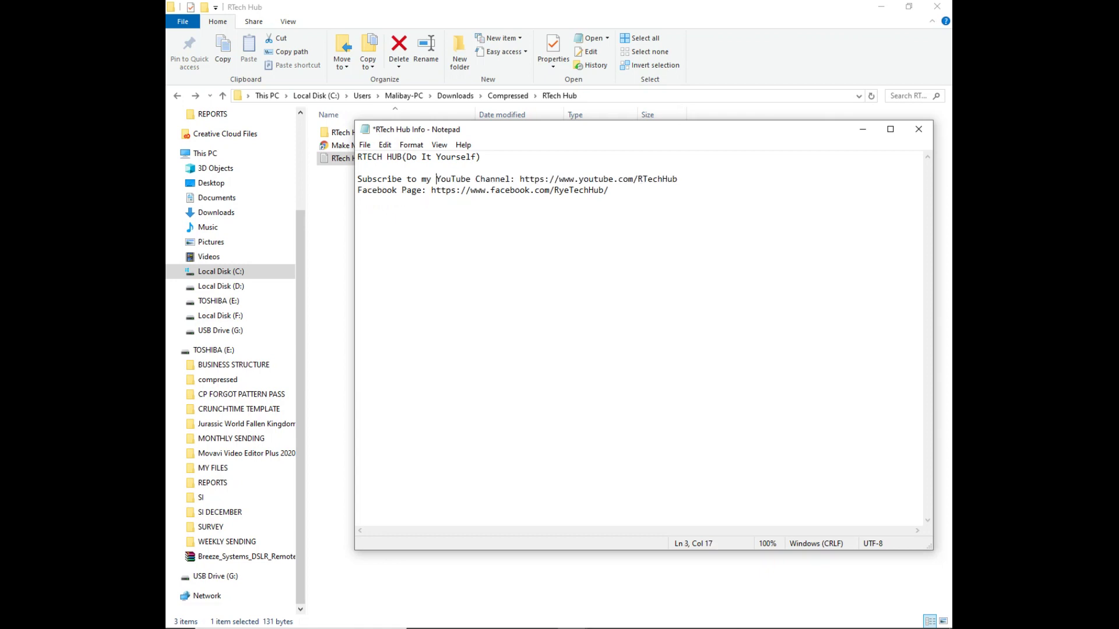
Step: Copy the full YouTube channel URL and open a new tab in Chrome
drag(678, 179, 530, 179)
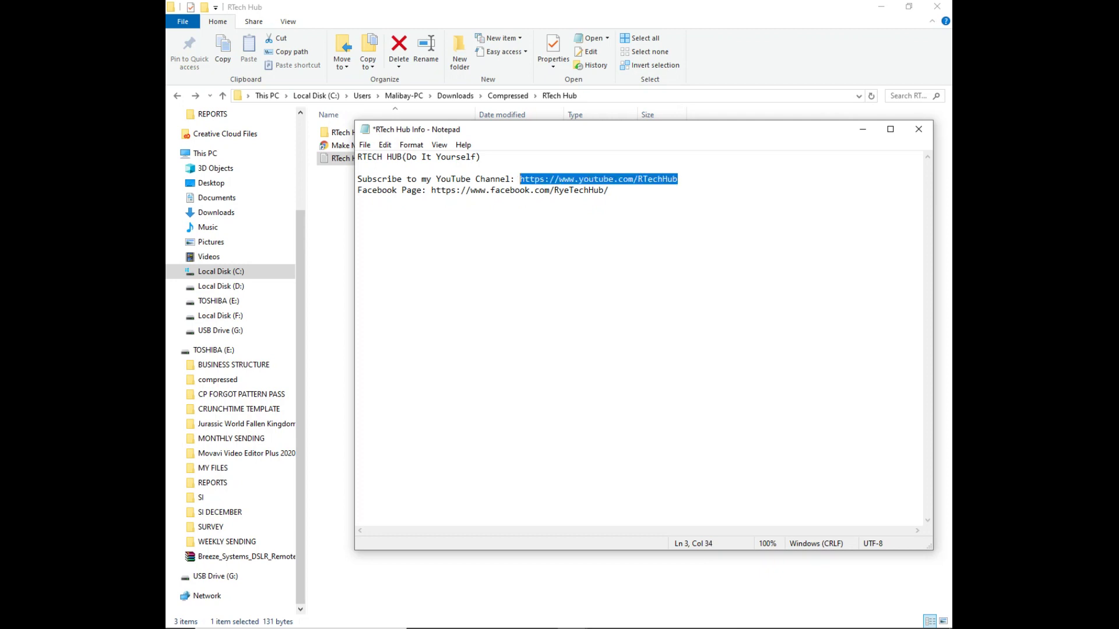
click(609, 190)
drag(678, 179, 515, 179)
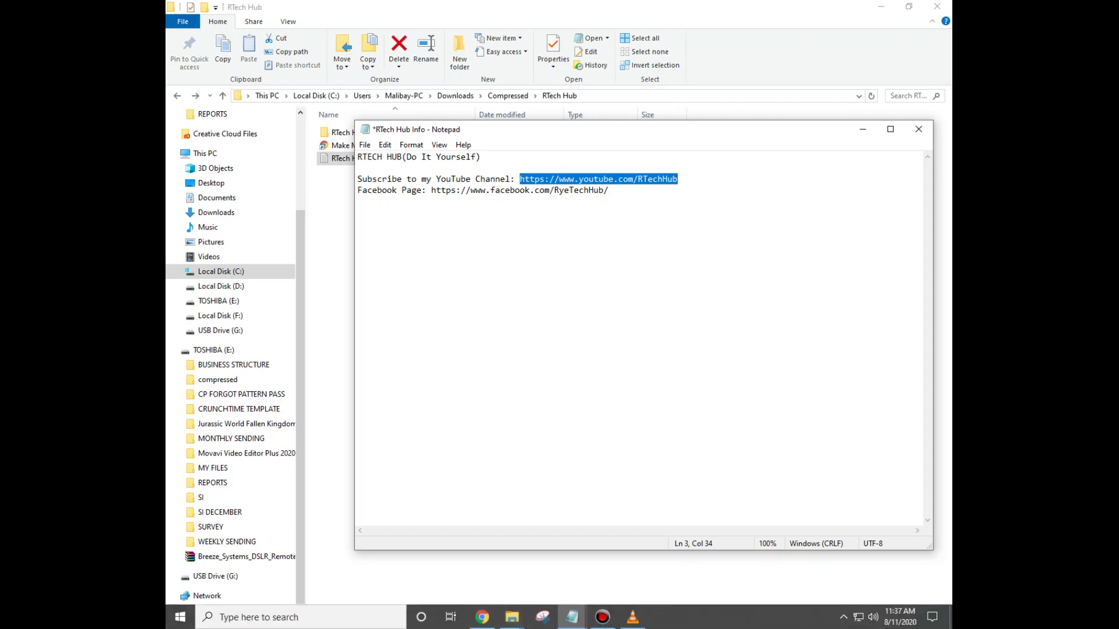
right_click(610, 180)
click(640, 219)
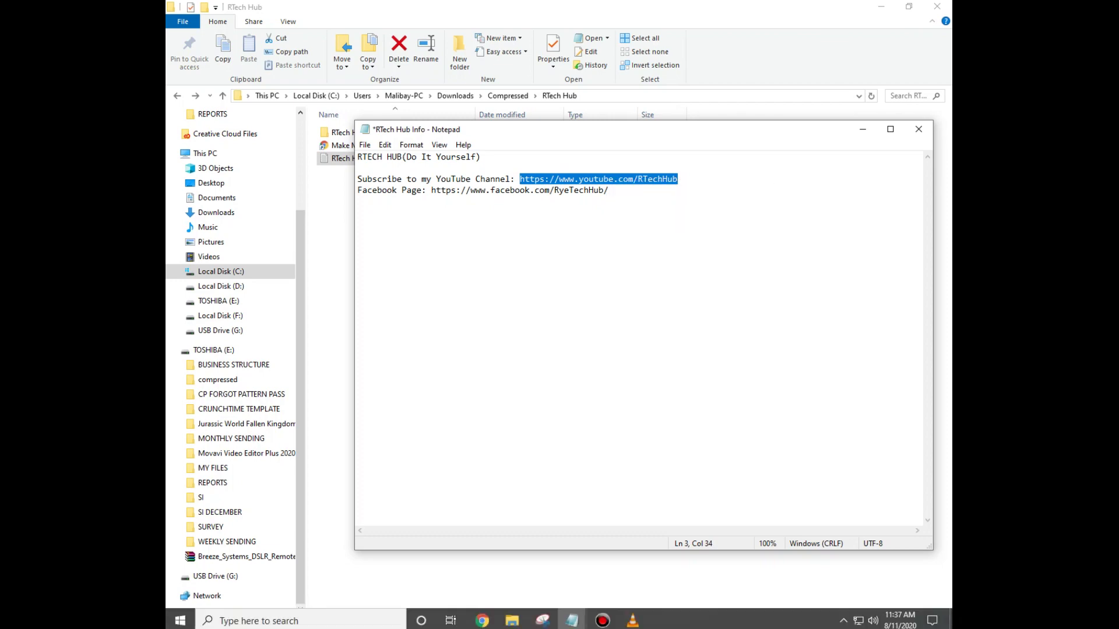
click(482, 617)
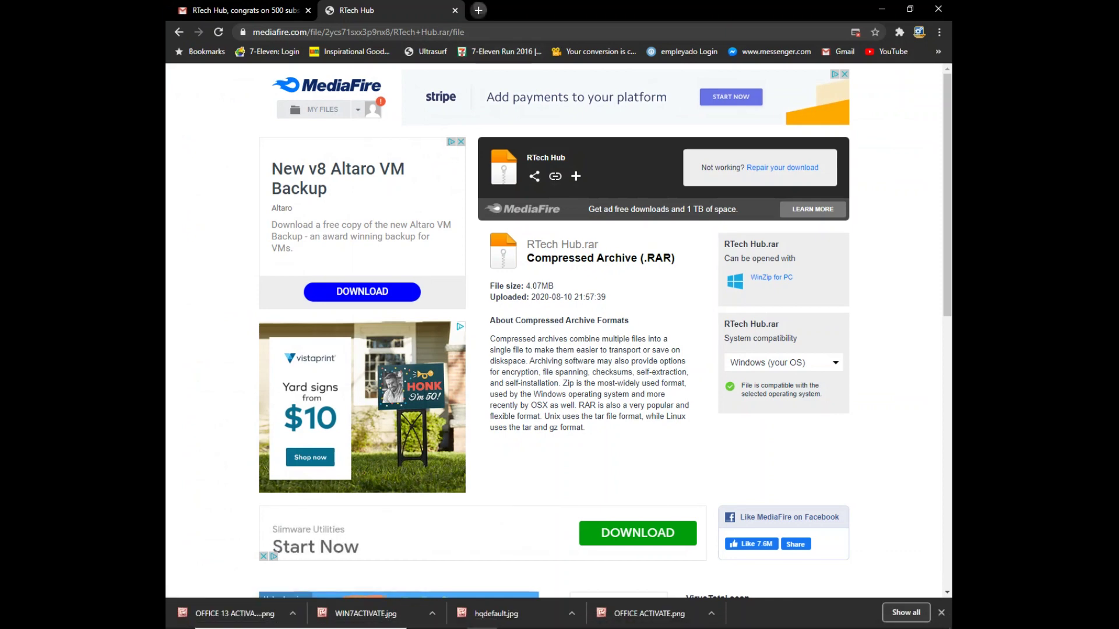
click(478, 10)
Step: Paste and open the copied RTech Hub YouTube channel link, then close the MediaFire tab
right_click(467, 31)
click(565, 128)
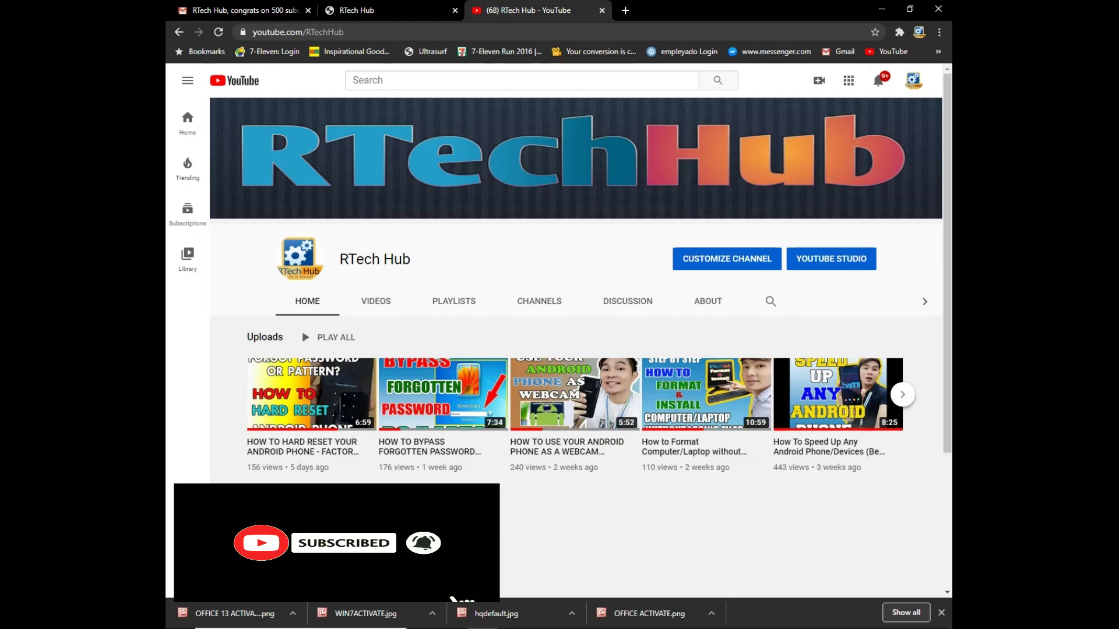
click(356, 10)
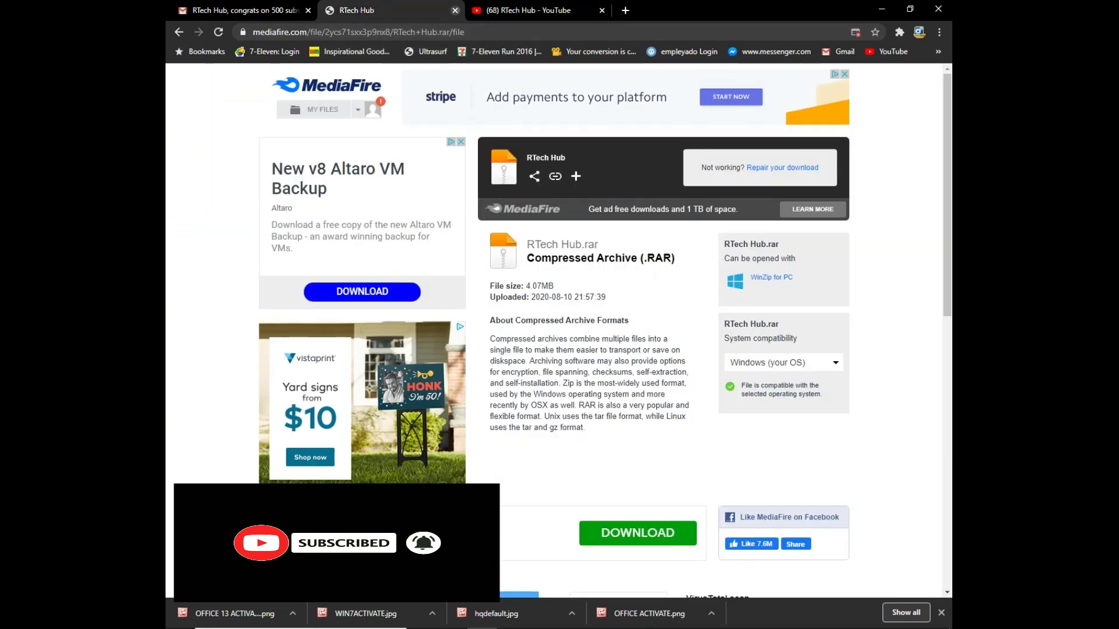
click(455, 10)
Step: Switch between the Gmail and RTech Hub YouTube tabs, then close the edited RTech Hub Info note
click(245, 10)
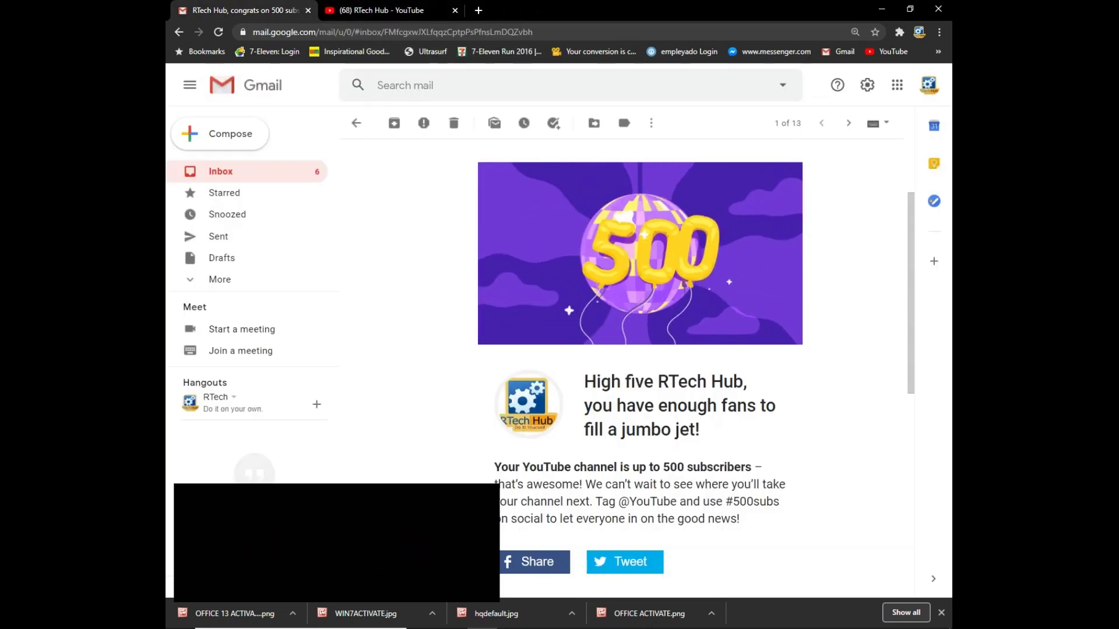
key(ctrl+Tab)
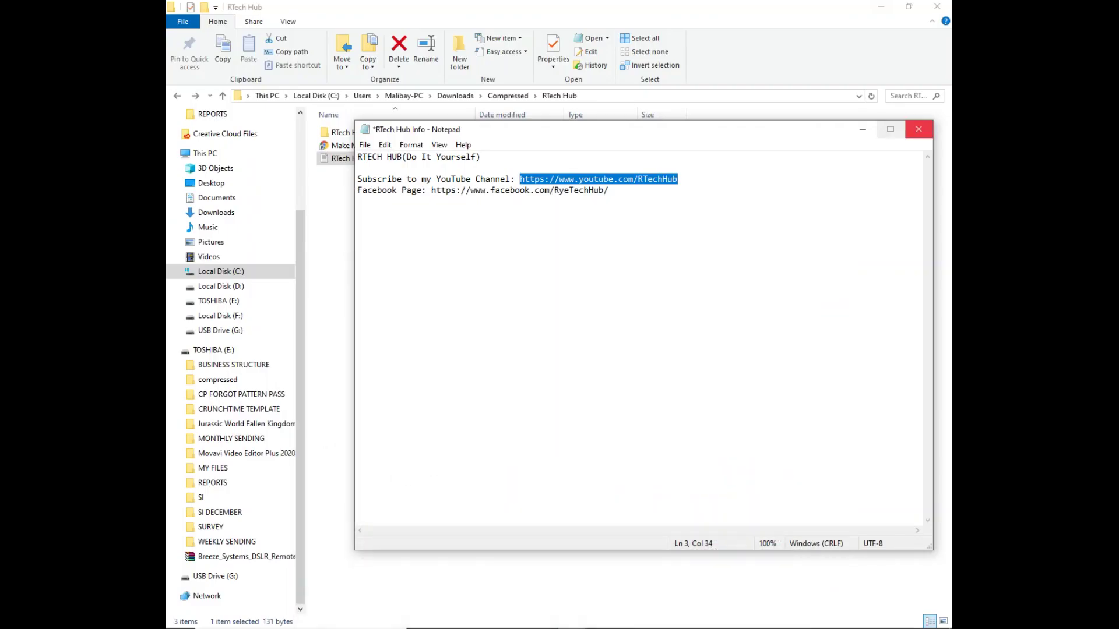
click(918, 129)
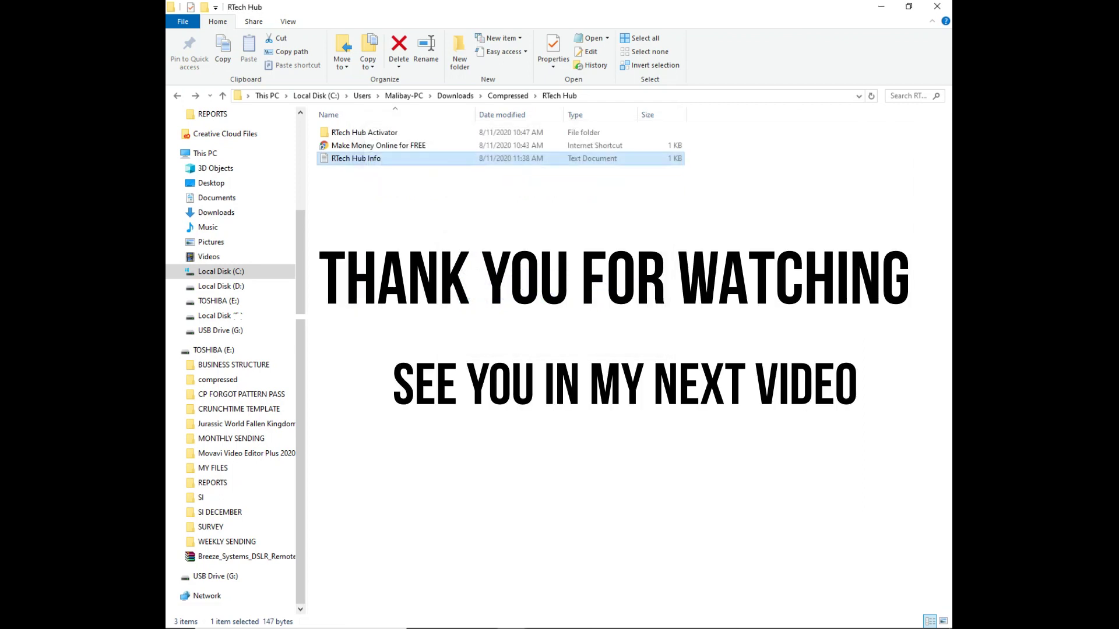
Step: Go back up to the Compressed folder in Explorer and refresh the desktop
key(BackSpace)
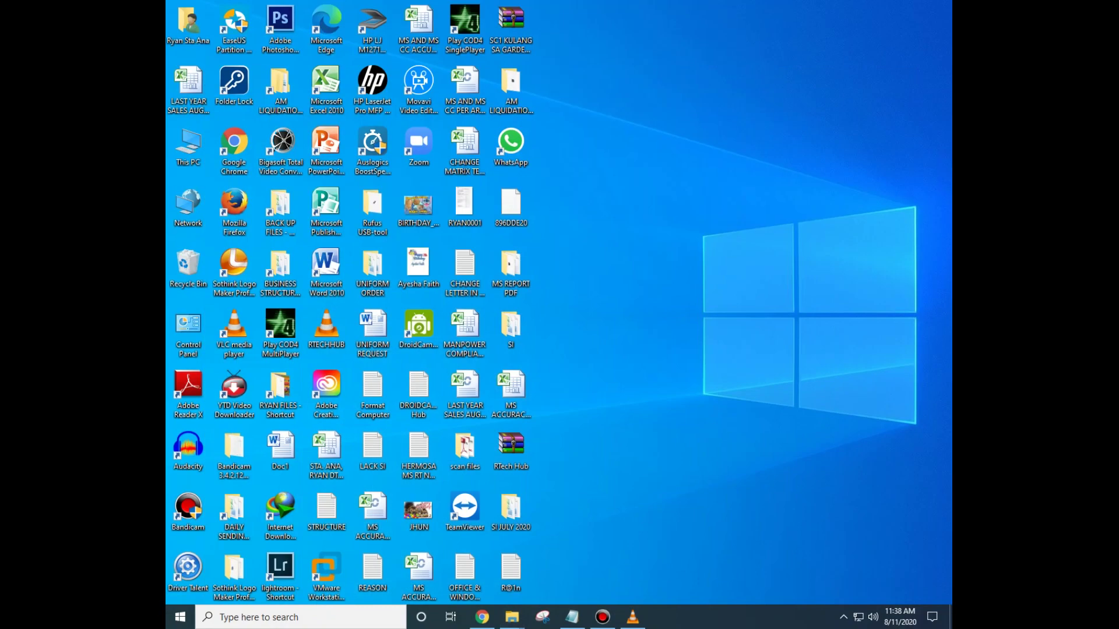
right_click(647, 183)
click(680, 218)
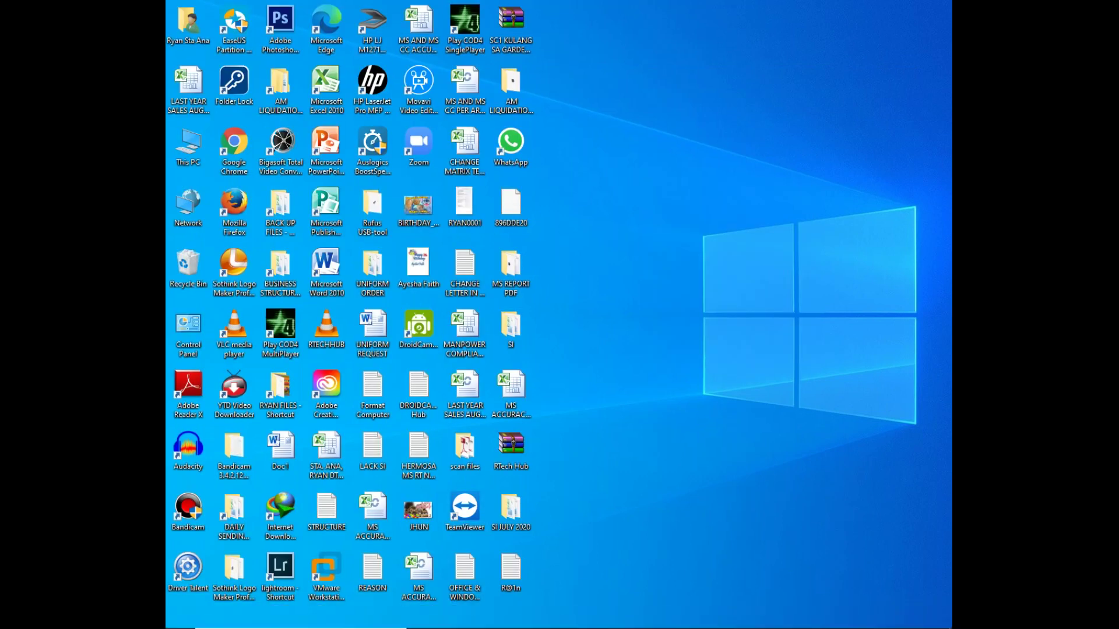